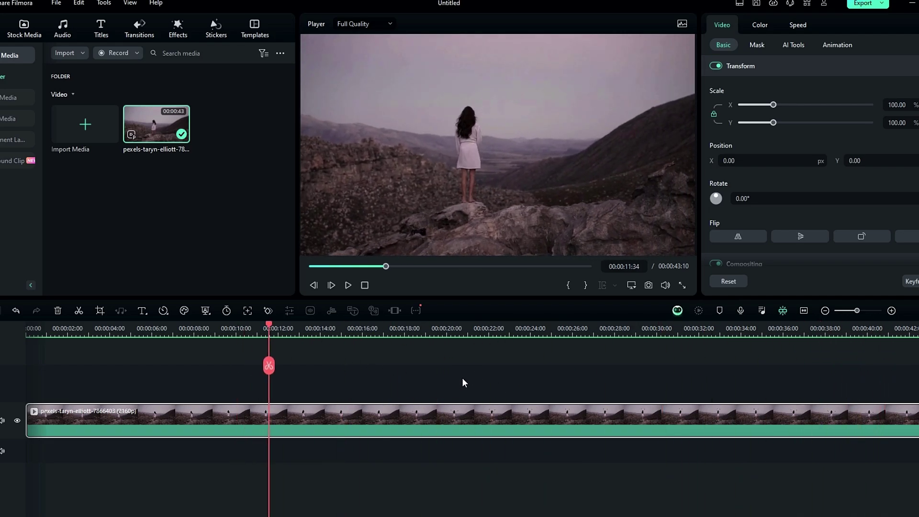
Step: Choose the video frame of the woman with outstretched arms as the export thumbnail and open it in a maximized thumbnail editor
click(464, 377)
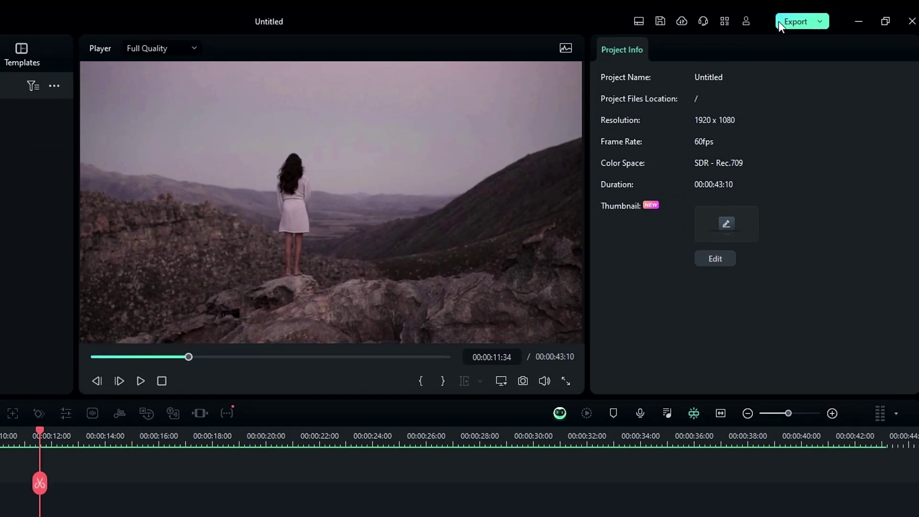
click(797, 2)
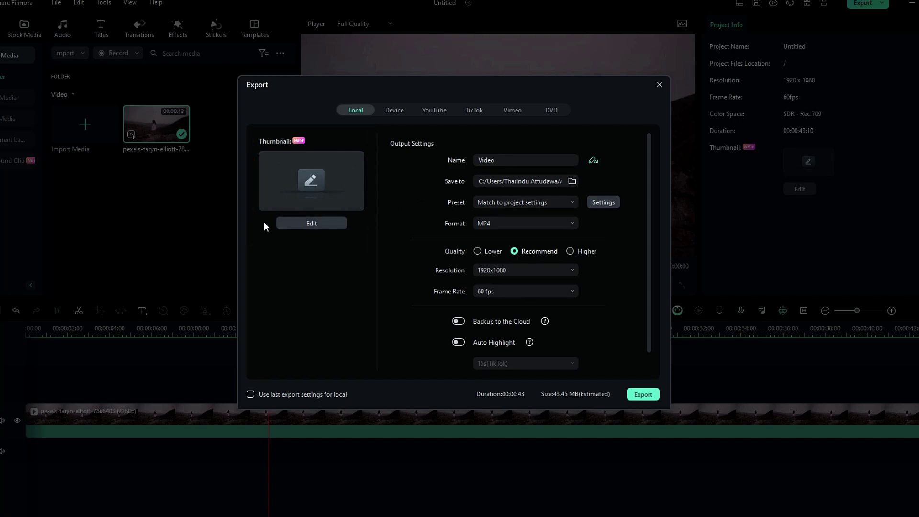
click(311, 223)
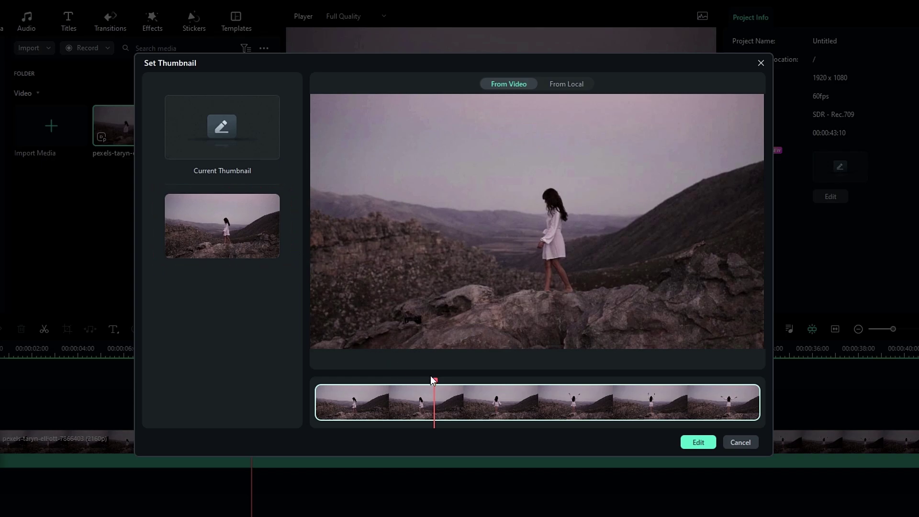
drag(433, 380, 496, 382)
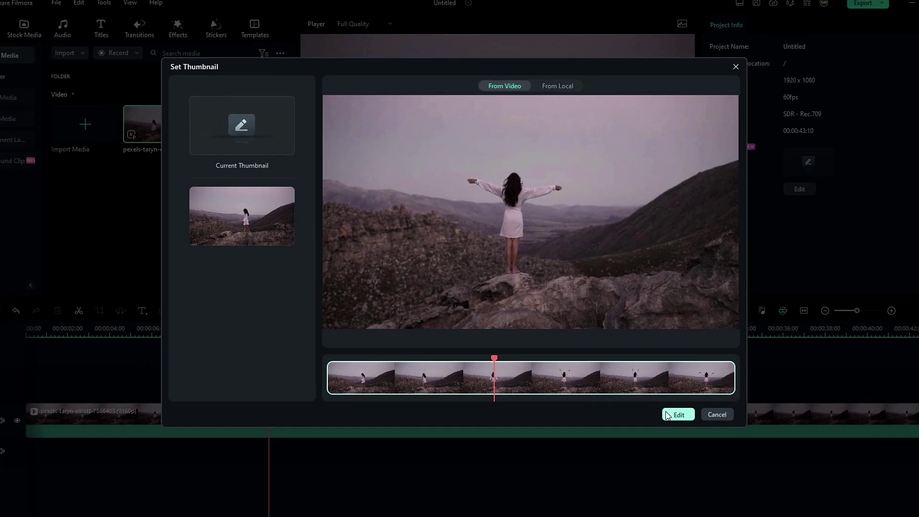
click(686, 441)
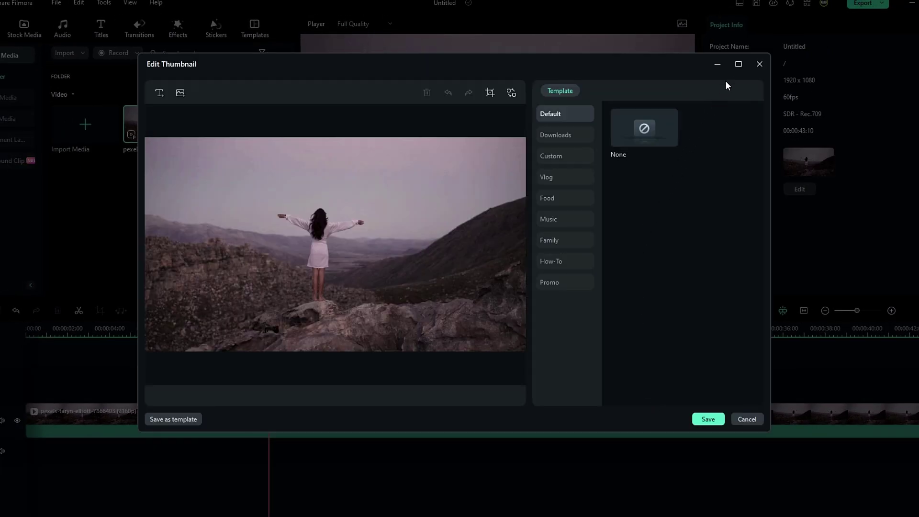
click(737, 64)
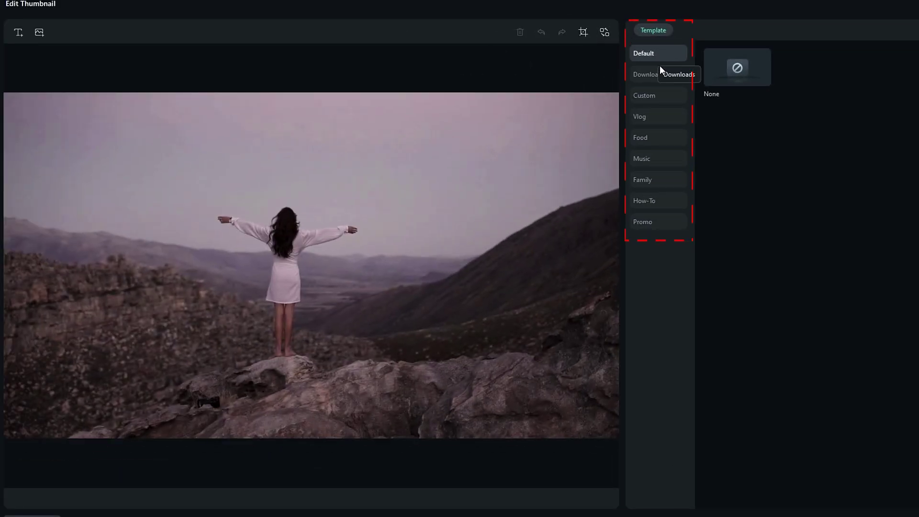
Step: Look through the template categories from Vlog to Promo and try the City Trip 01 template
click(658, 117)
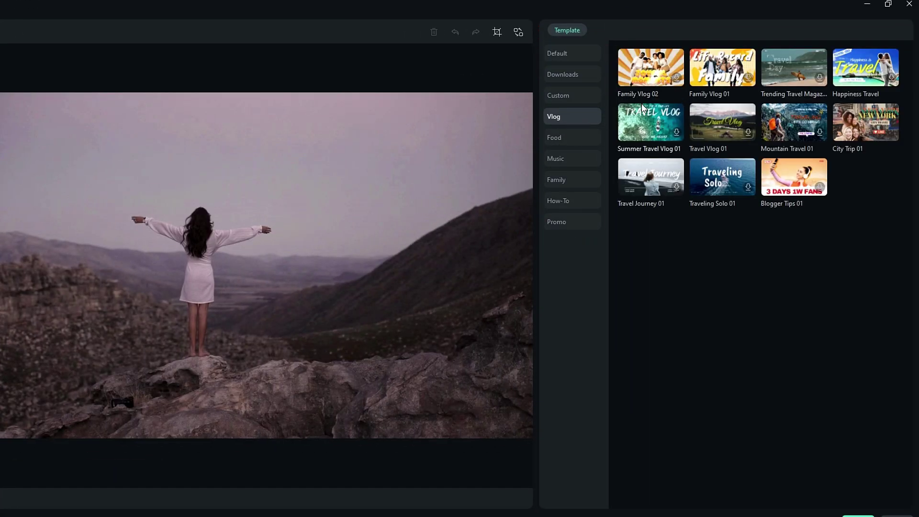
click(601, 138)
click(598, 158)
click(590, 182)
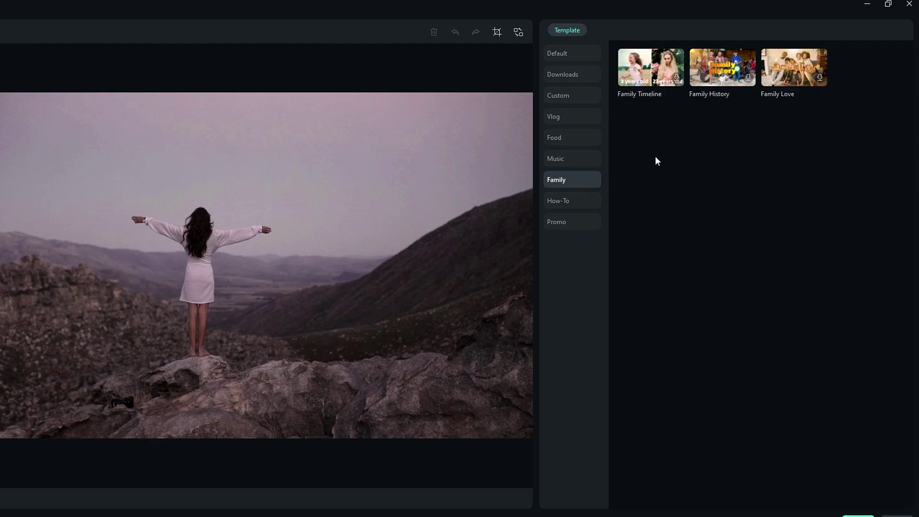
click(591, 201)
click(590, 221)
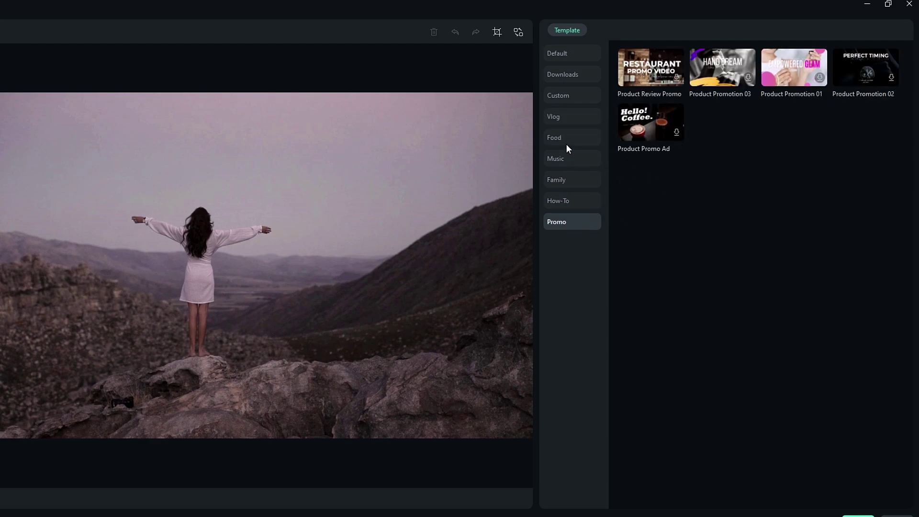
click(567, 119)
click(859, 127)
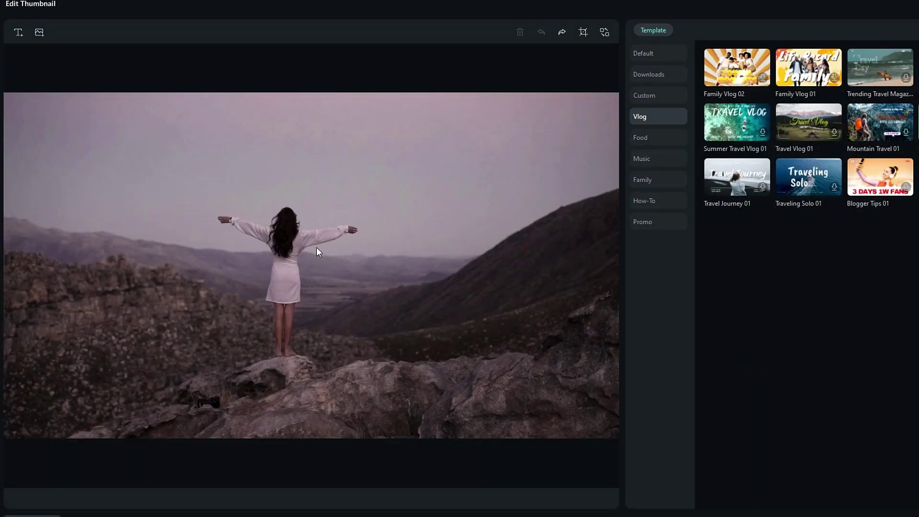
Step: Add a text element reading "MOUNTAINS" to the thumbnail
click(273, 215)
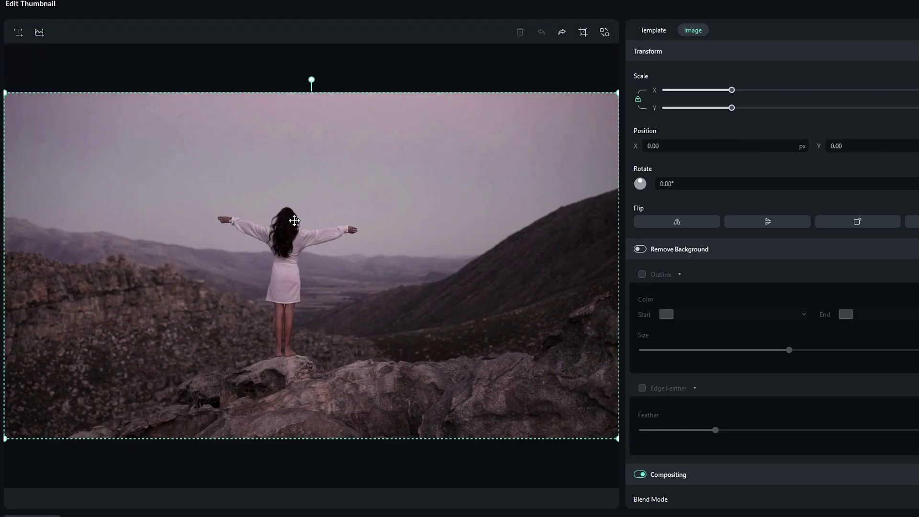
click(24, 31)
double_click(311, 276)
text(MOUNTAINS)
Step: Format the MOUNTAINS title in Montserrat ExtraBold at size 100 with character spacing of -5
click(688, 151)
text(m)
click(707, 248)
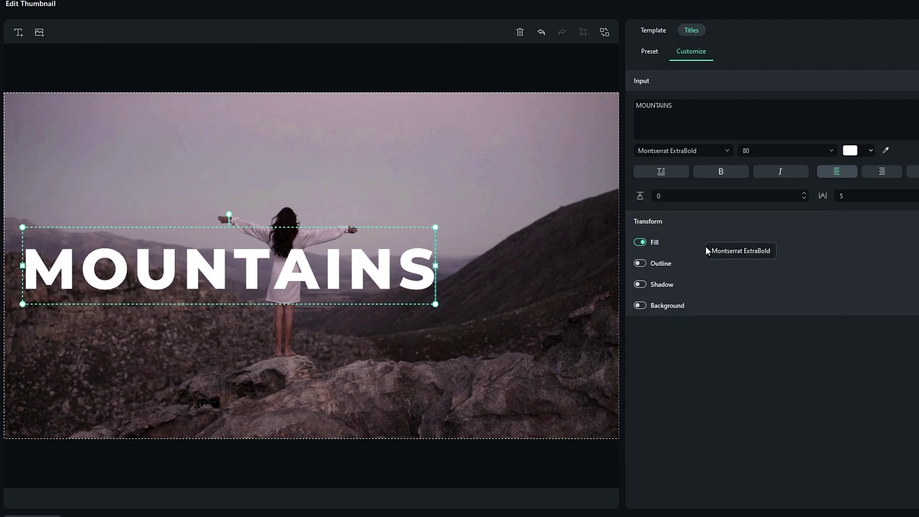
click(748, 150)
text(100)
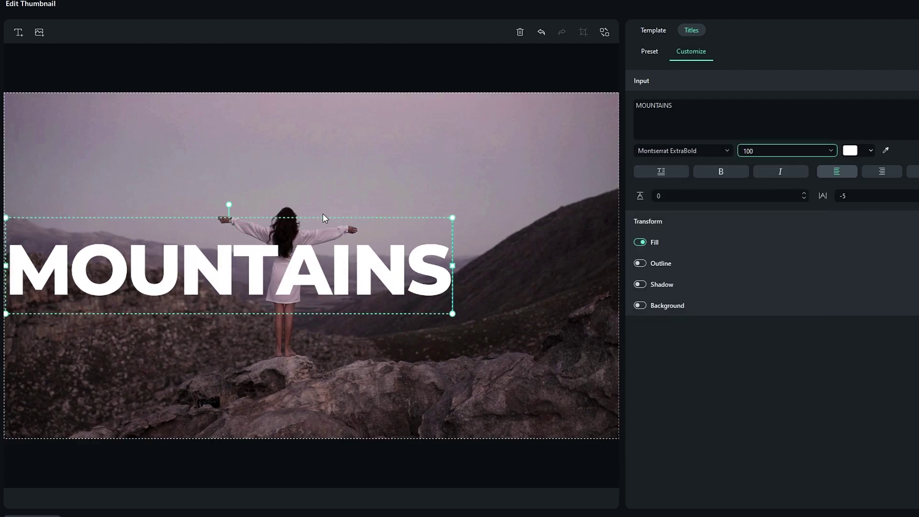
Step: Duplicate the MOUNTAINS title, move the copy above the original and change its text to "A DAY IN THE"
right_click(274, 280)
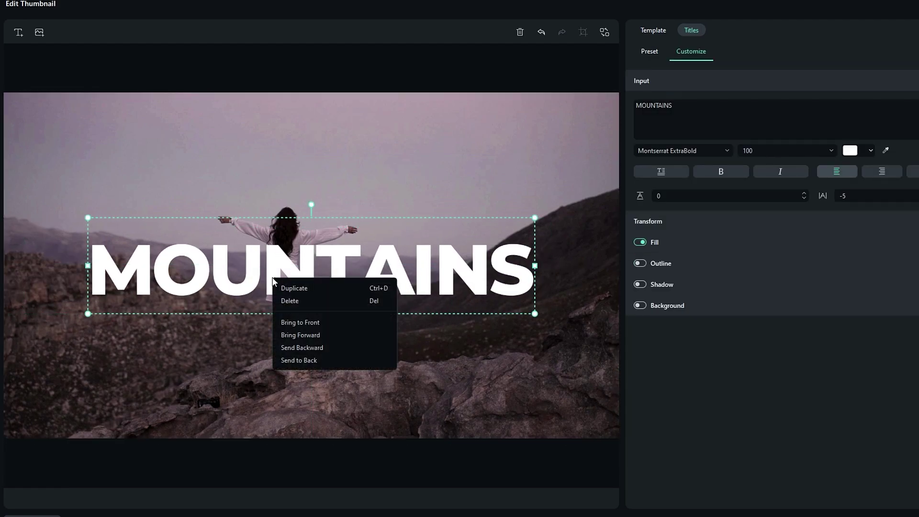
click(307, 287)
drag(265, 268, 265, 210)
text(A DAY IN THE)
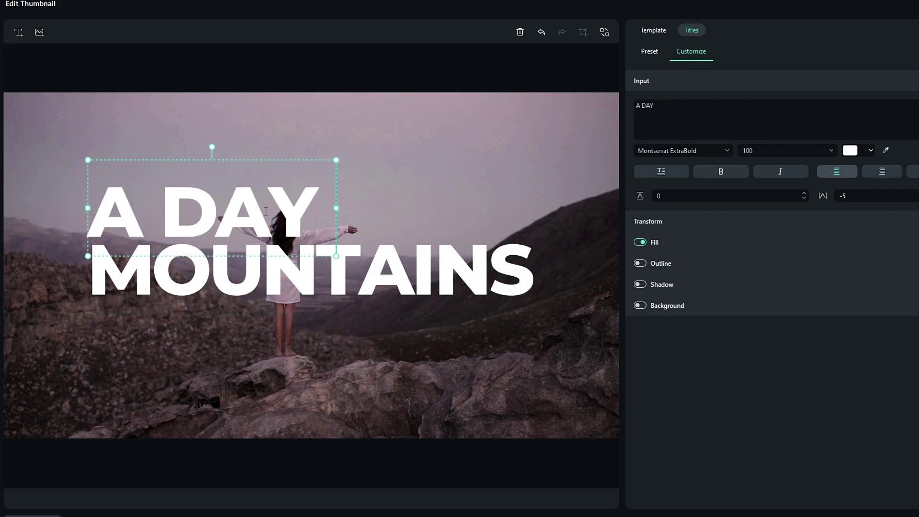
Step: Shrink the "A DAY IN THE" text to size 30 and align it directly above the start of MOUNTAINS
drag(576, 160, 239, 227)
drag(154, 237, 156, 229)
key(Right)
key(Right)
key(Right)
click(206, 199)
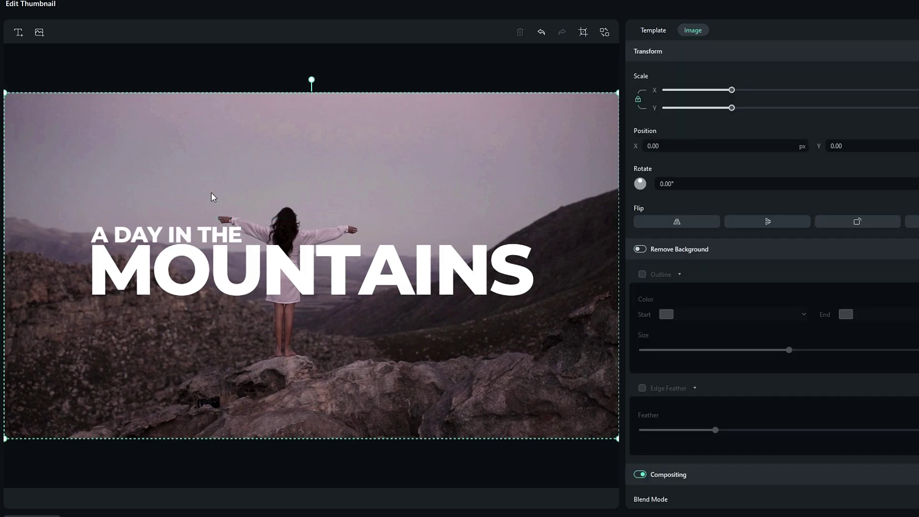
Step: Duplicate the "A DAY IN THE" text, place the copy below the end of MOUNTAINS and change it to "VLOG #003"
right_click(189, 237)
click(203, 244)
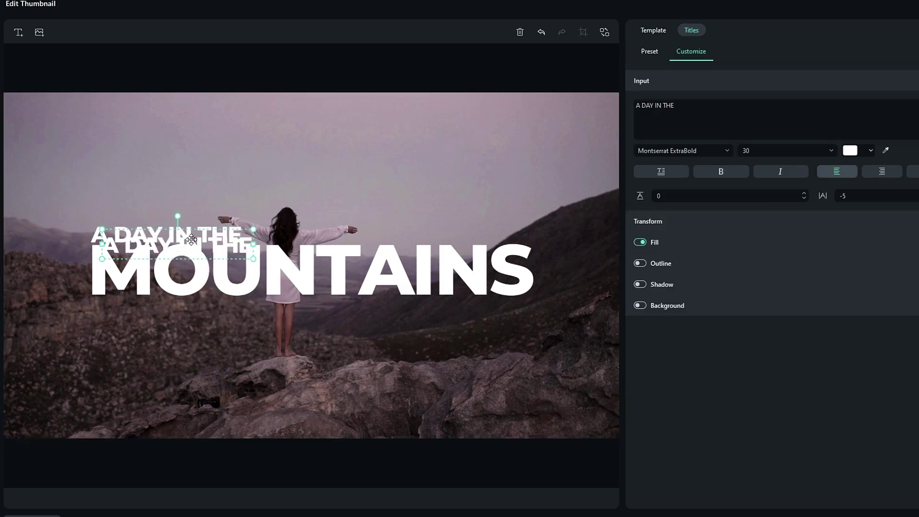
drag(192, 239, 486, 306)
double_click(467, 307)
text(VLOG #003)
click(472, 334)
click(438, 186)
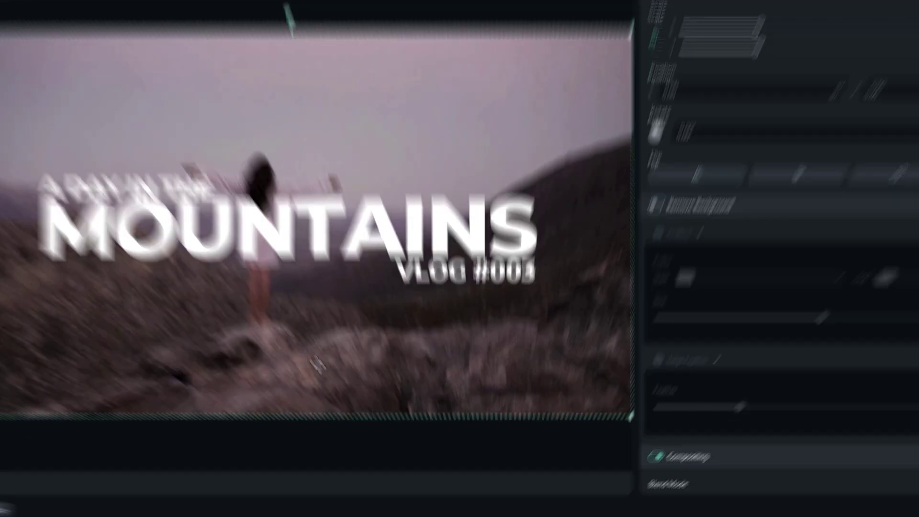
Step: Lay a duplicate of the background image exactly over the original and remove the copy's background
right_click(338, 394)
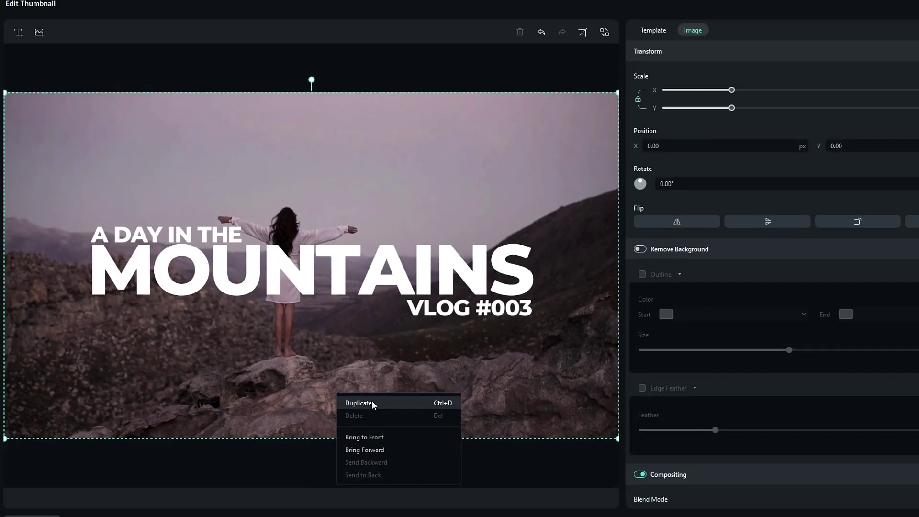
click(358, 402)
drag(374, 396, 343, 292)
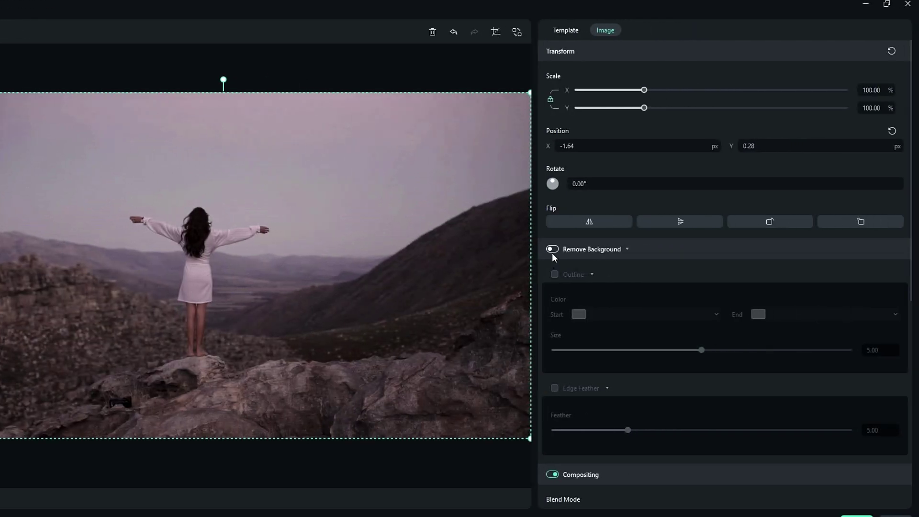
click(553, 250)
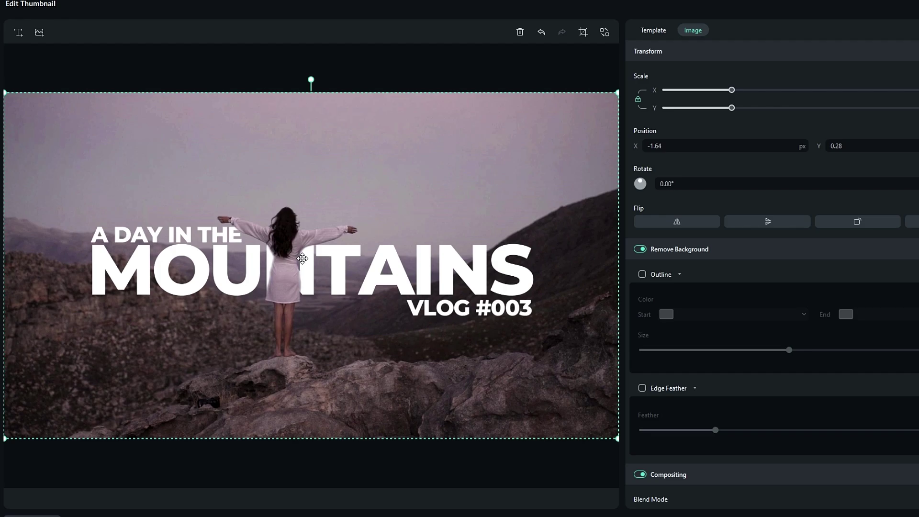
Step: Try an outline around the cut-out woman, and apply an edge feather of 4 to the cut-out
scroll(645, 254, down, 1)
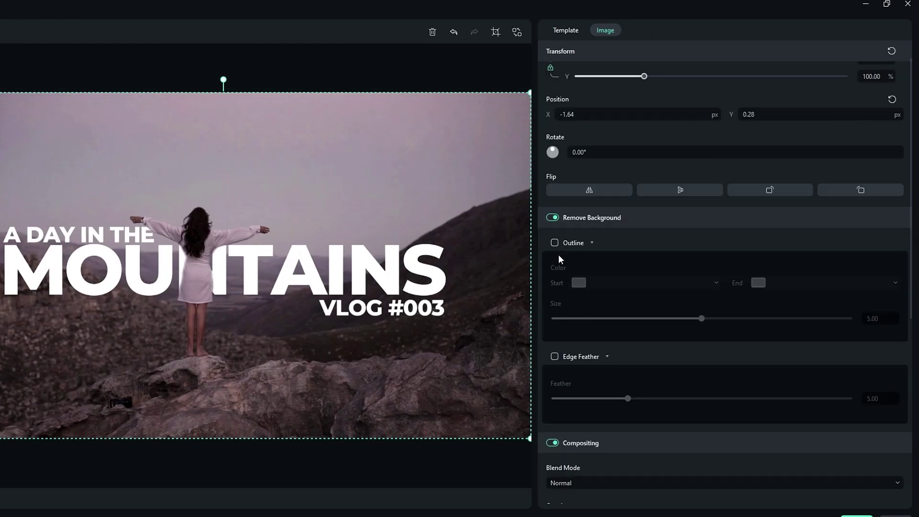
click(555, 242)
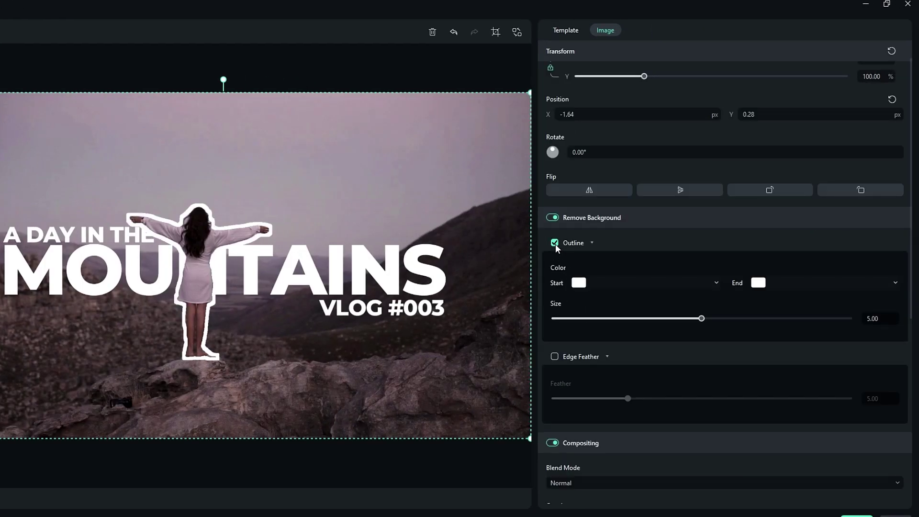
click(555, 243)
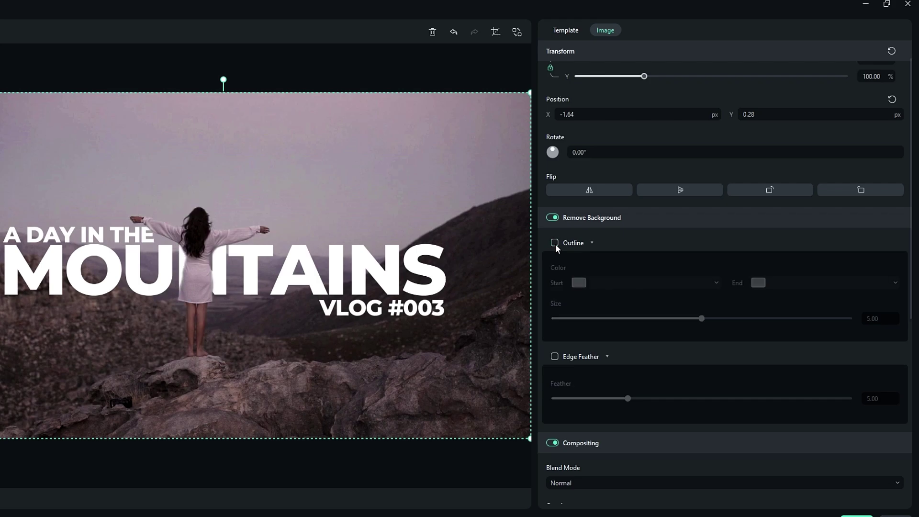
click(555, 356)
mouse_move(626, 400)
mouse_down()
mouse_move(683, 398)
mouse_move(613, 398)
mouse_up()
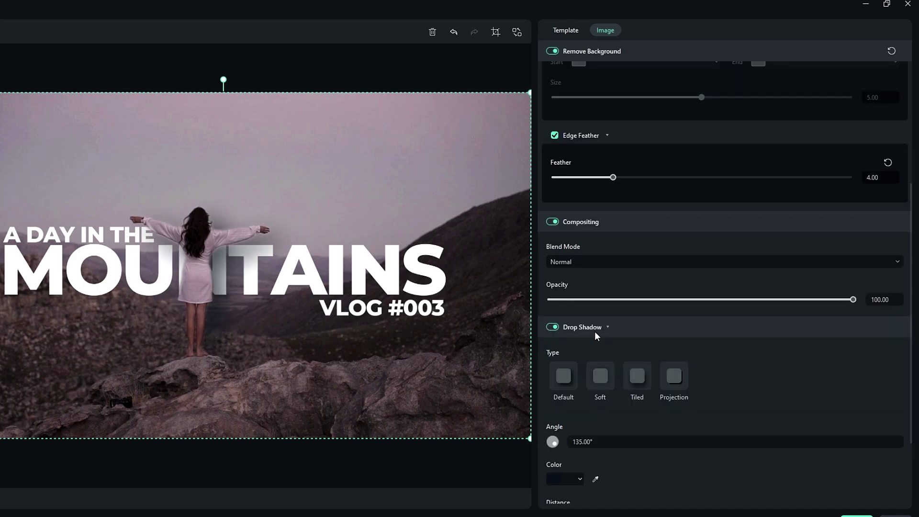
Step: Give the cut-out woman a soft drop shadow by adjusting its distance, blur and opacity
scroll(596, 333, down, 3)
drag(581, 384, 556, 388)
drag(608, 423, 568, 422)
drag(698, 460, 640, 460)
mouse_move(569, 422)
mouse_down()
mouse_move(608, 425)
mouse_move(577, 423)
mouse_up()
drag(640, 459, 672, 460)
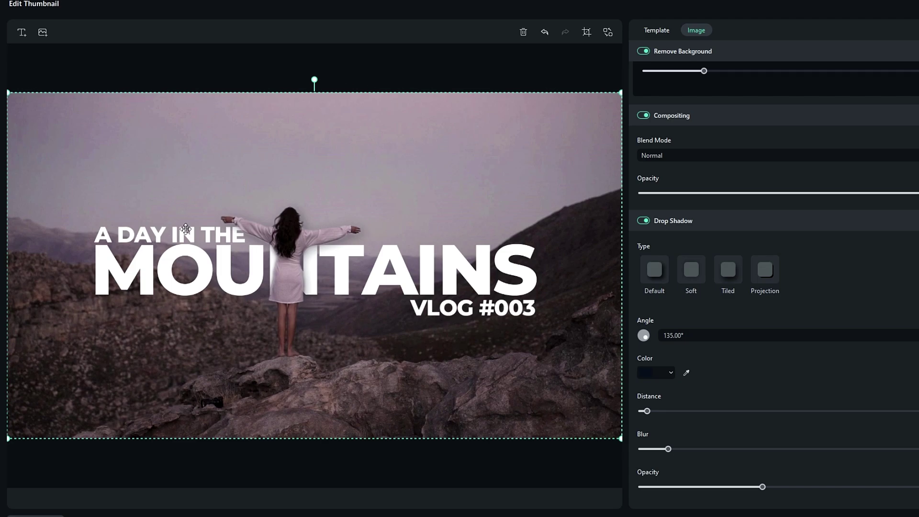
Step: Save the edited thumbnail
click(399, 314)
click(856, 497)
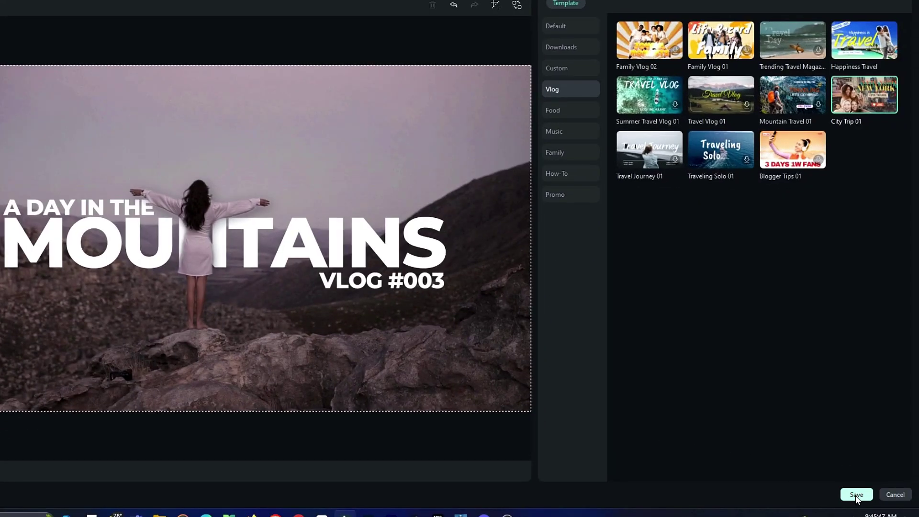
click(857, 494)
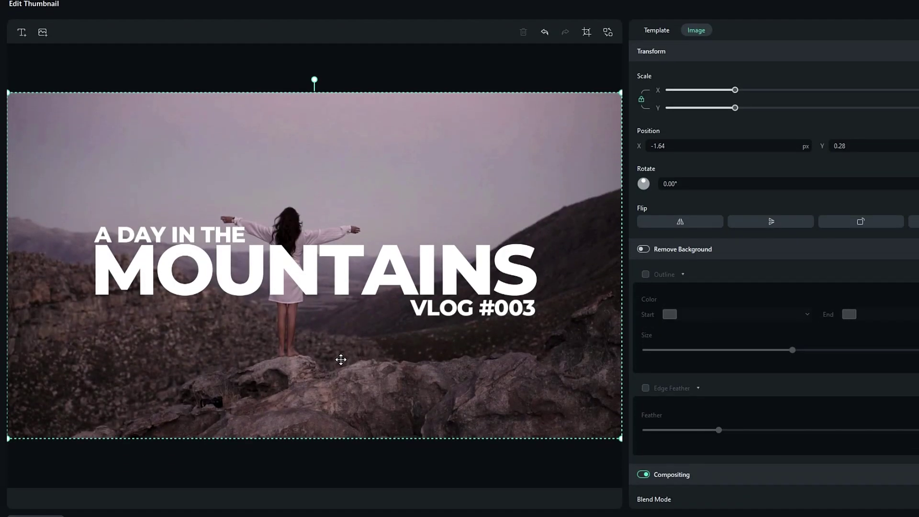
right_click(335, 359)
click(326, 342)
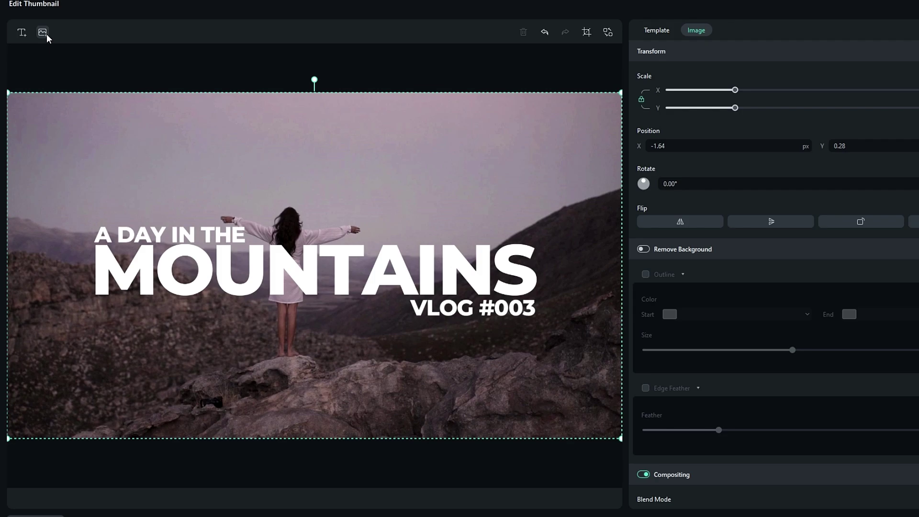
Step: Insert the portrait temple photo from the New folder in Downloads and align it with the thumbnail's left edge
click(46, 35)
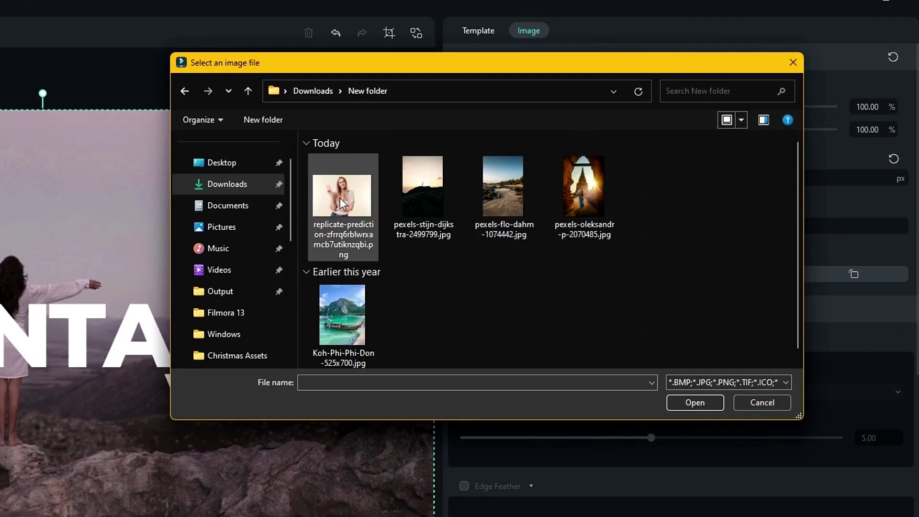
click(590, 196)
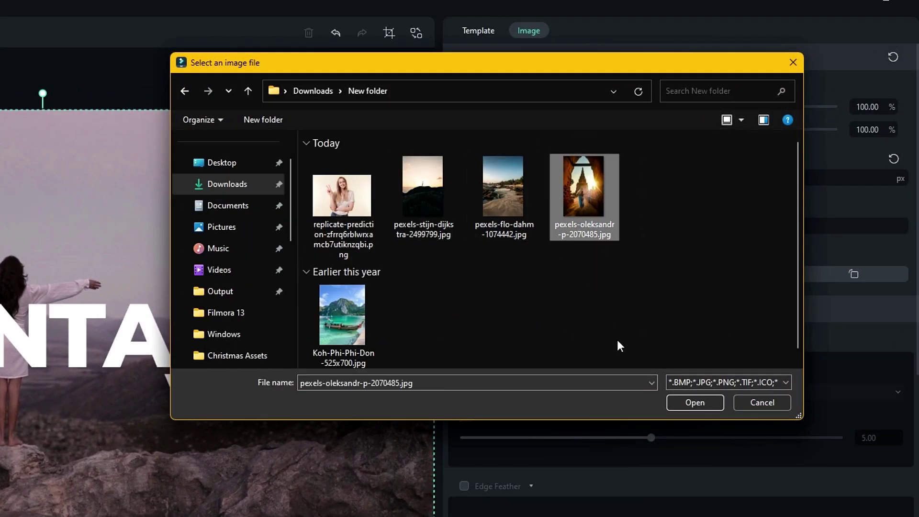
click(681, 401)
drag(109, 232, 0, 216)
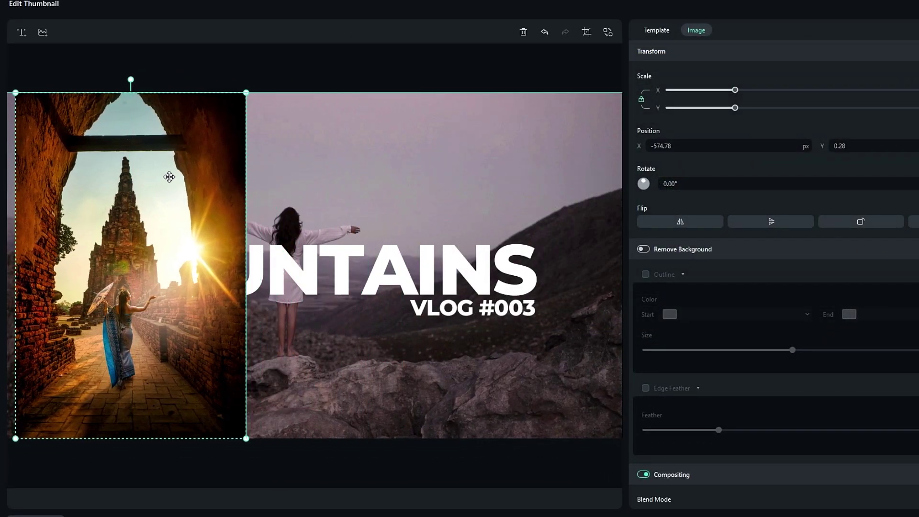
drag(168, 177, 168, 182)
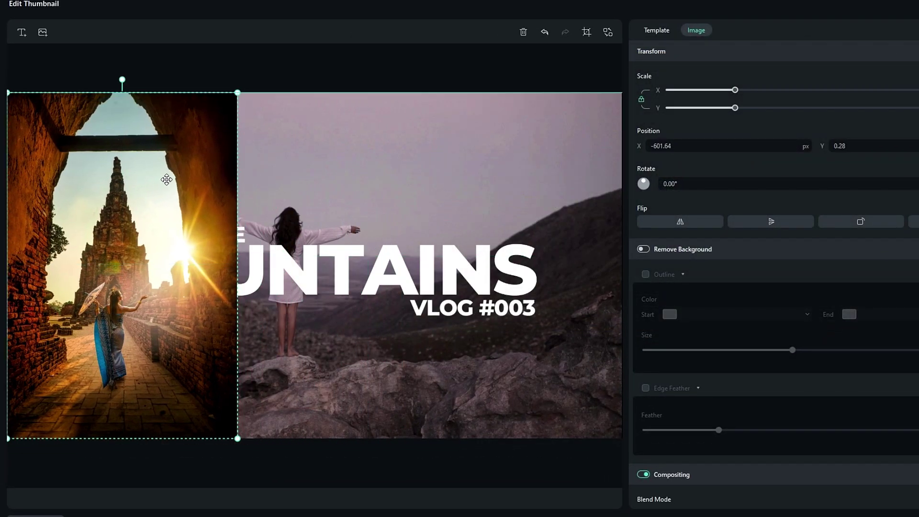
Step: Insert the rocky beach photo in the middle and the sunset silhouette photo along the thumbnail's right edge
click(42, 33)
double_click(547, 250)
click(39, 32)
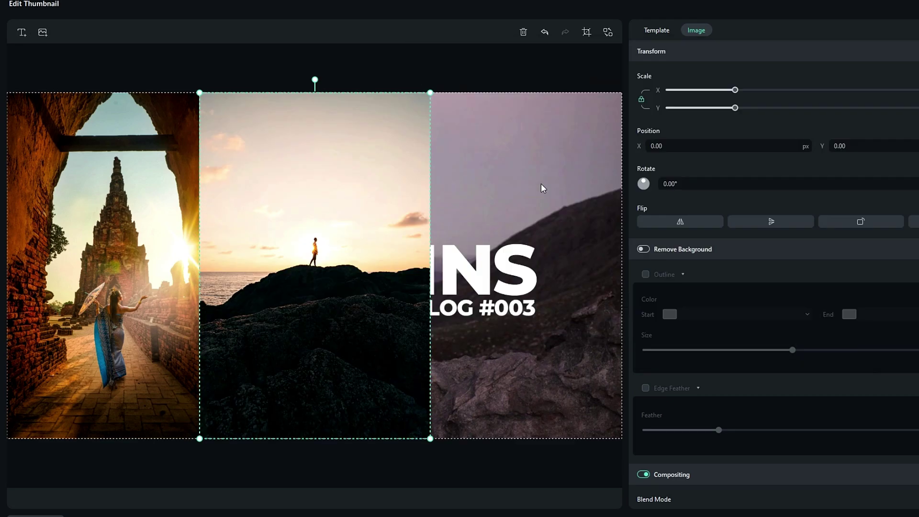
drag(349, 209, 541, 209)
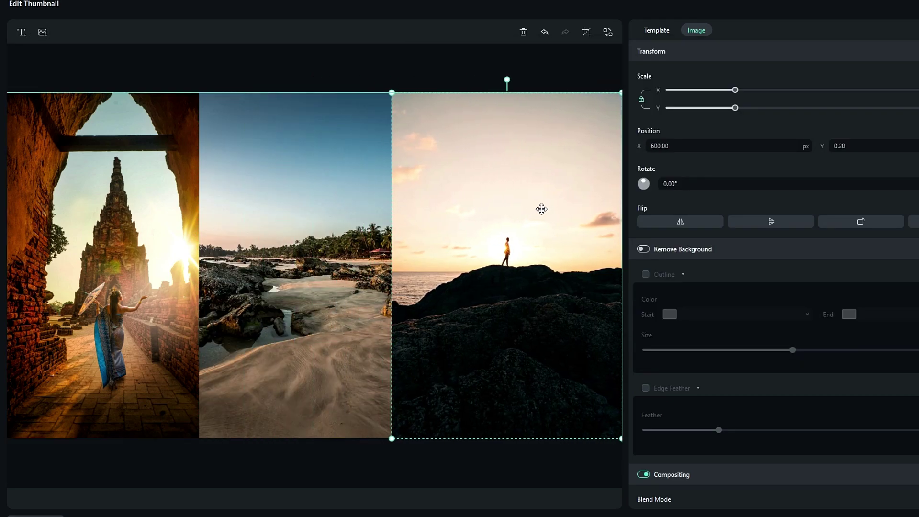
Step: Crop the temple photo to a narrower strip by trimming both of its sides
click(169, 199)
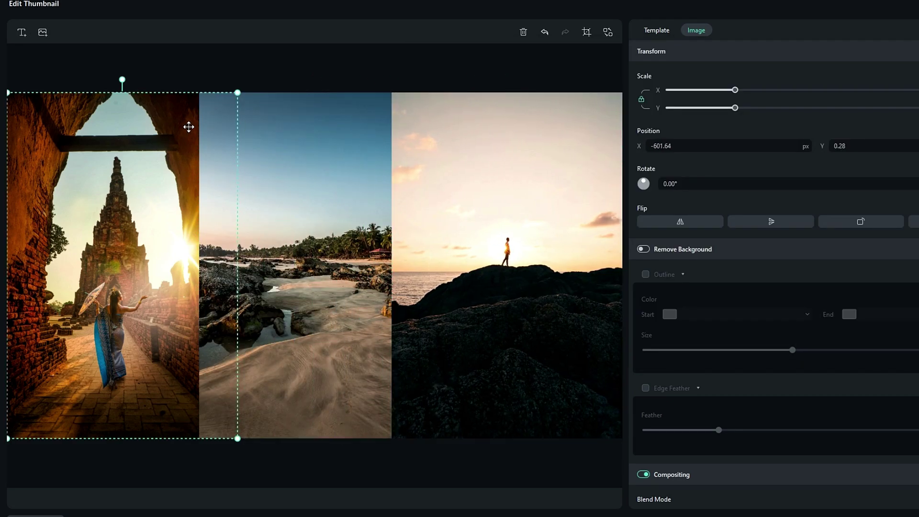
click(586, 32)
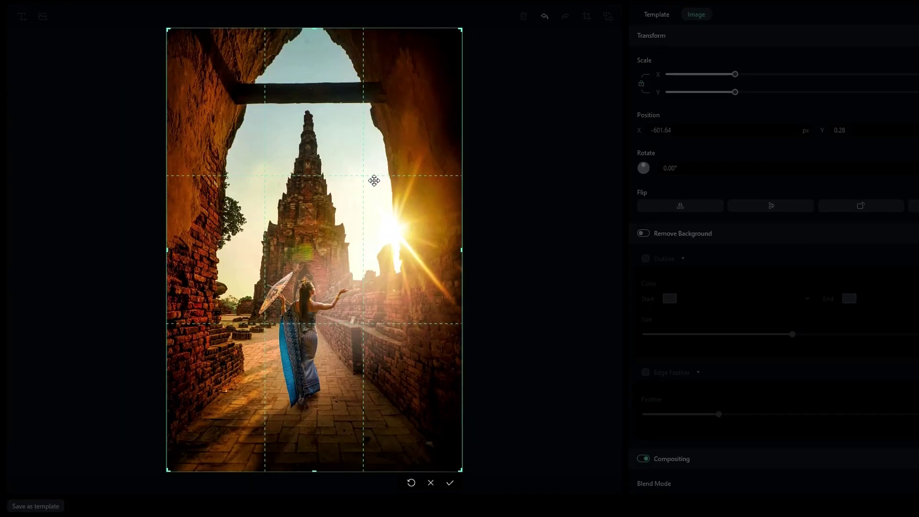
drag(453, 241, 399, 242)
drag(169, 268, 208, 269)
click(394, 482)
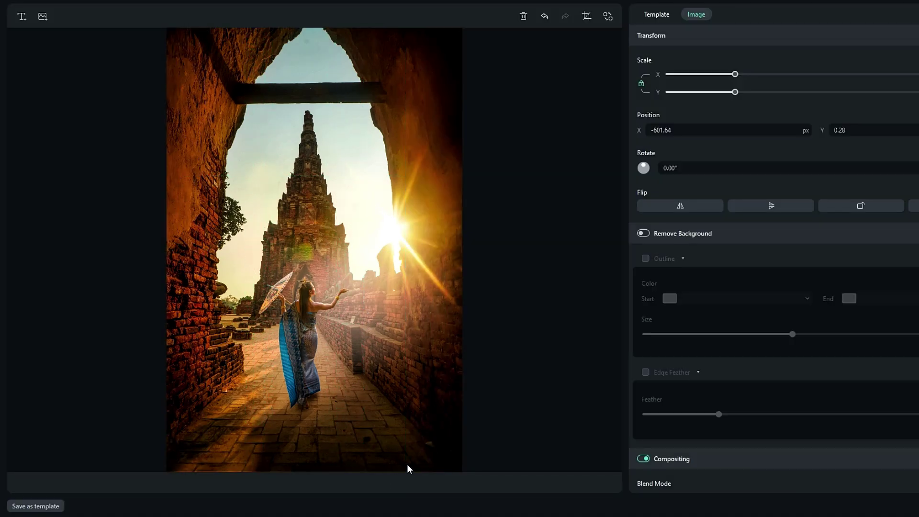
Step: Crop the rocky beach photo to a narrower strip
click(225, 241)
click(587, 16)
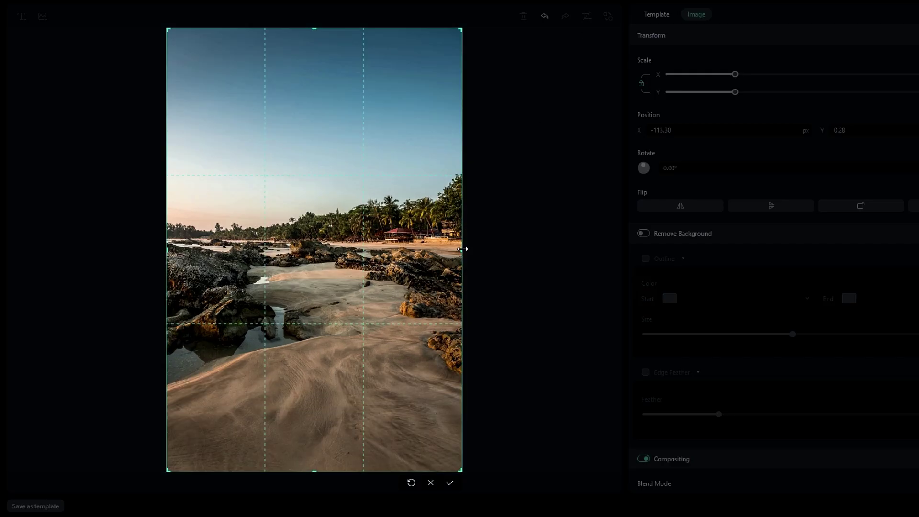
click(387, 482)
Step: Crop the sunset silhouette photo to a narrower strip that keeps the standing figure in the middle
click(384, 236)
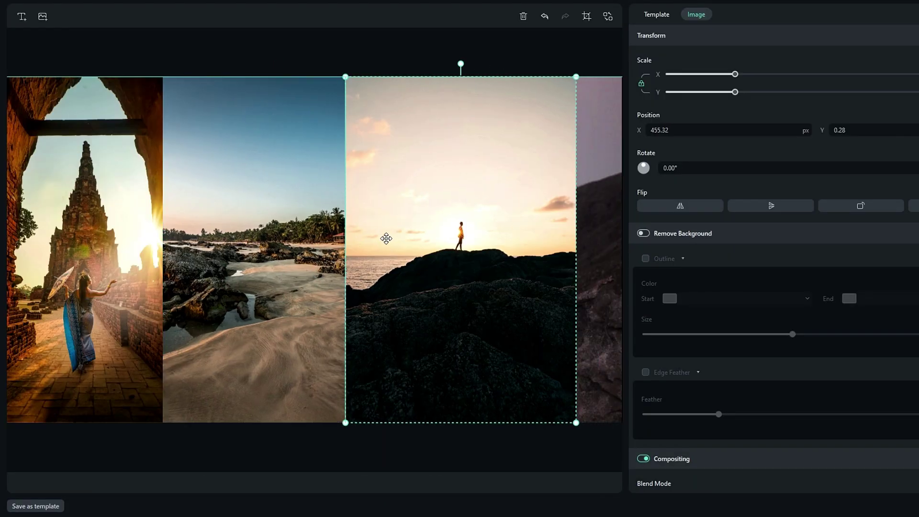
click(586, 16)
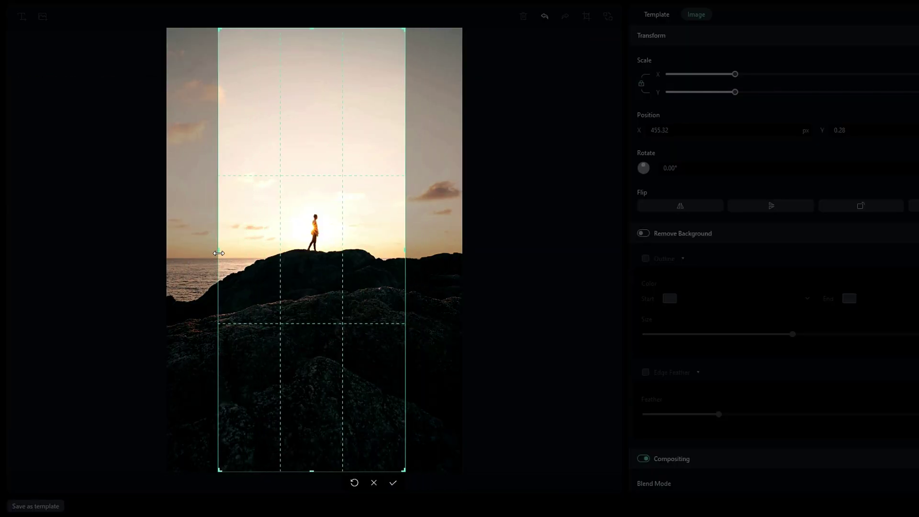
drag(405, 249, 409, 250)
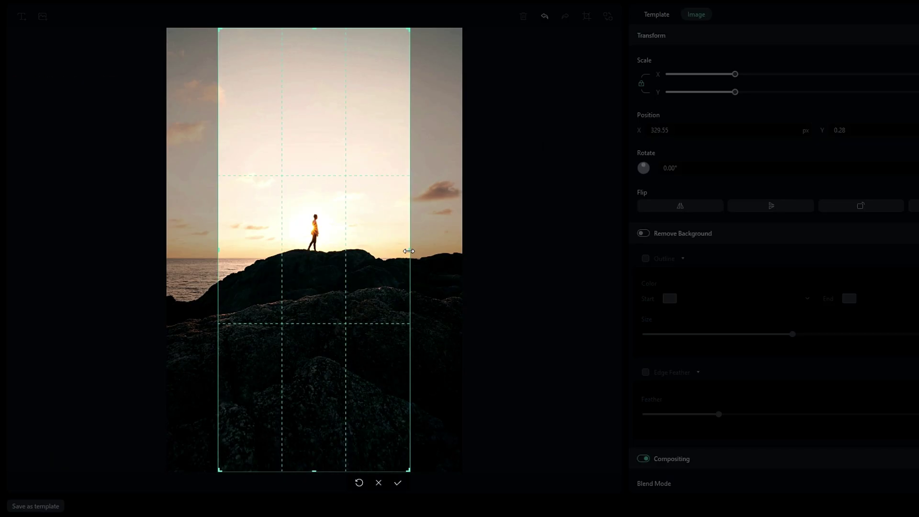
drag(409, 251, 424, 251)
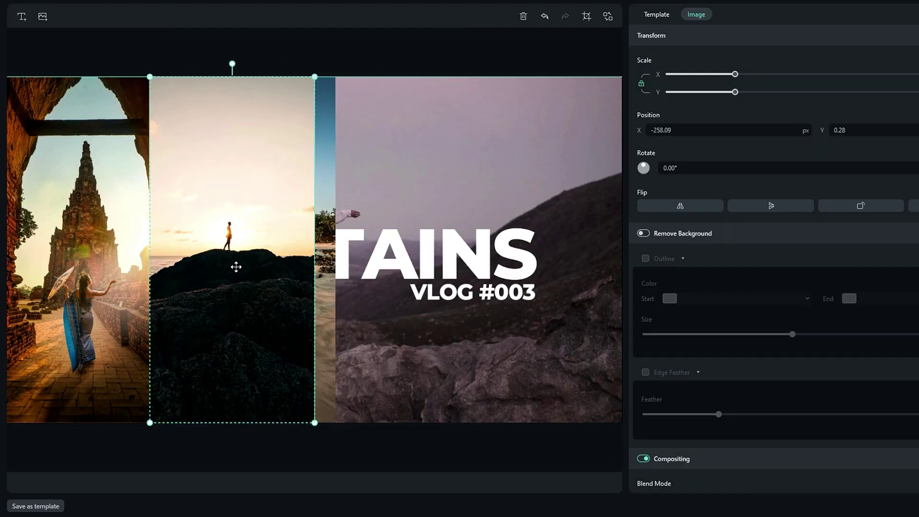
Step: Trim the right side of the rocky beach photo further and place the sunset strip directly beside it
click(590, 23)
drag(387, 270, 364, 270)
click(352, 486)
drag(383, 237, 365, 239)
Step: Insert the longtail boat photo and crop both of its sides to form the fourth strip at the right edge
click(42, 20)
click(588, 19)
drag(483, 248, 421, 243)
drag(148, 249, 206, 251)
click(415, 482)
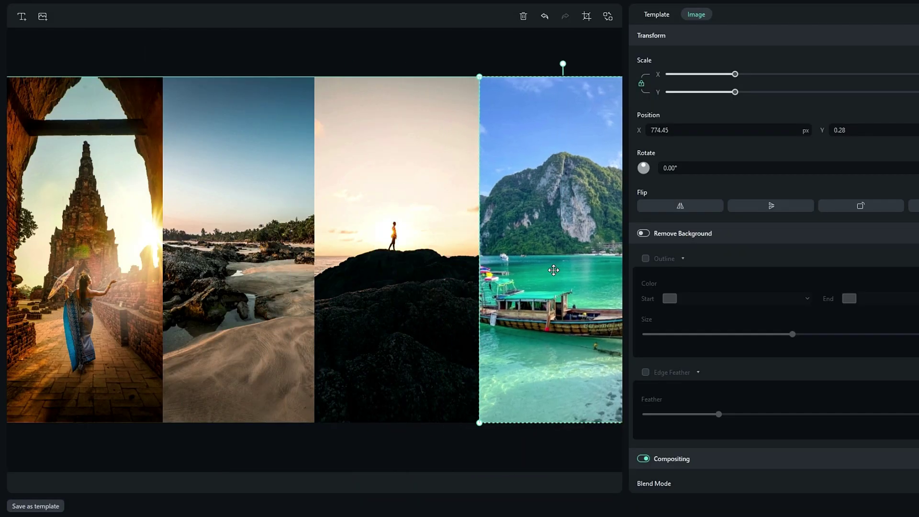
Step: Select the sunset, beach and temple strips together and shift them slightly left to make room for the boat photo
ctrl+click(407, 259)
ctrl+click(289, 249)
ctrl+click(119, 249)
drag(372, 251, 360, 251)
click(401, 102)
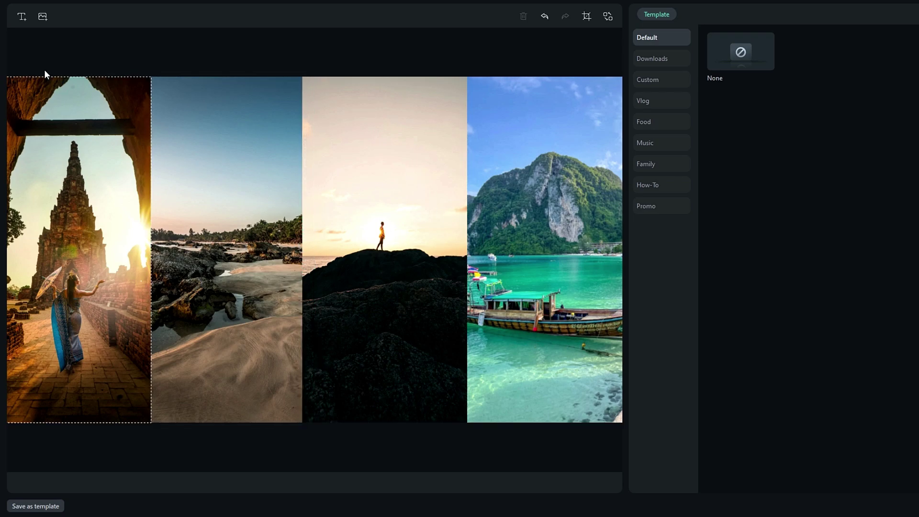
Step: Insert the black-and-white gradient image over the collage with the Overlay blend mode and reduced opacity
click(42, 17)
double_click(548, 139)
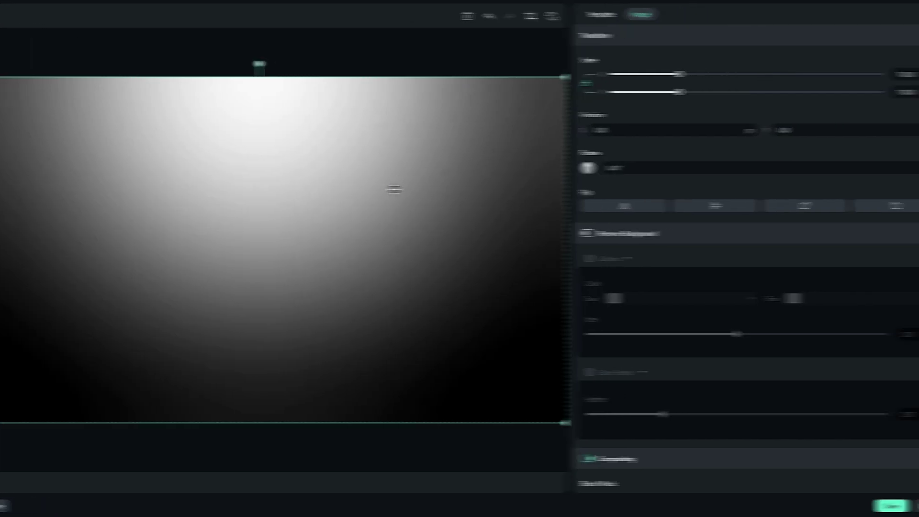
scroll(599, 251, down, 4)
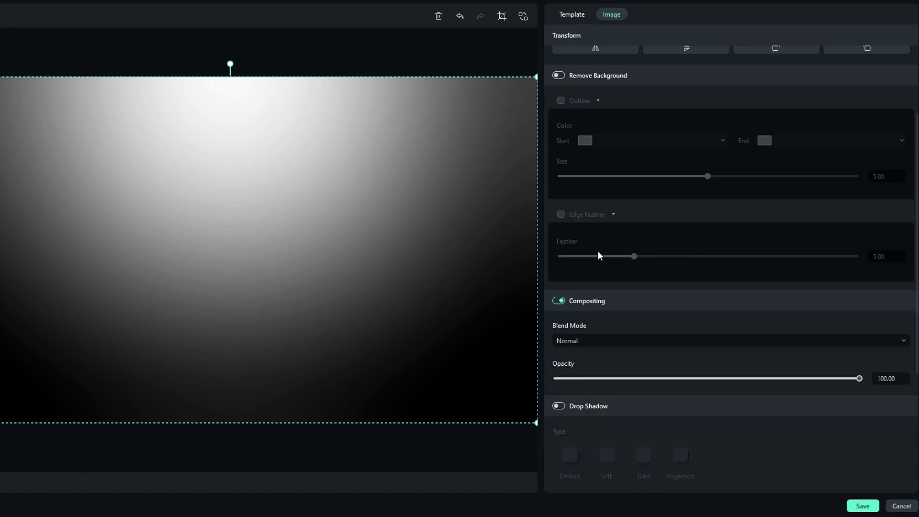
click(601, 306)
scroll(601, 352, down, 1)
scroll(602, 357, down, 1)
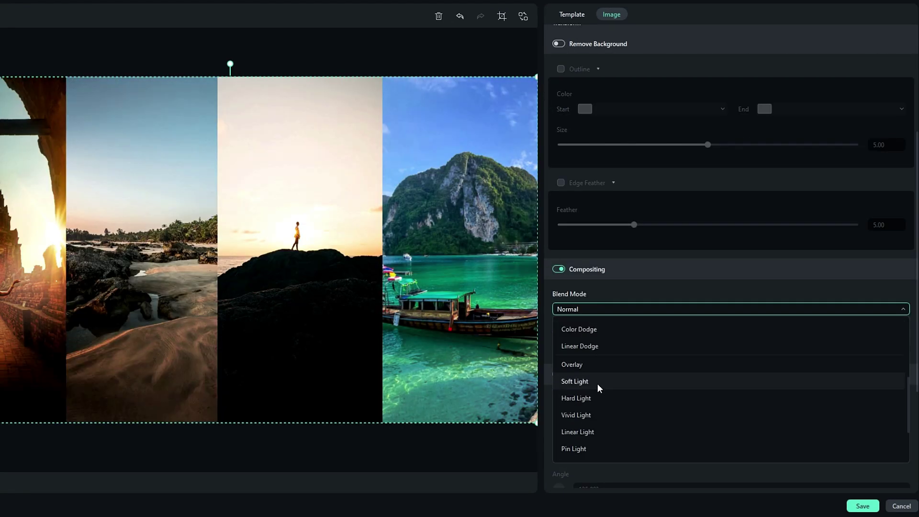
click(572, 366)
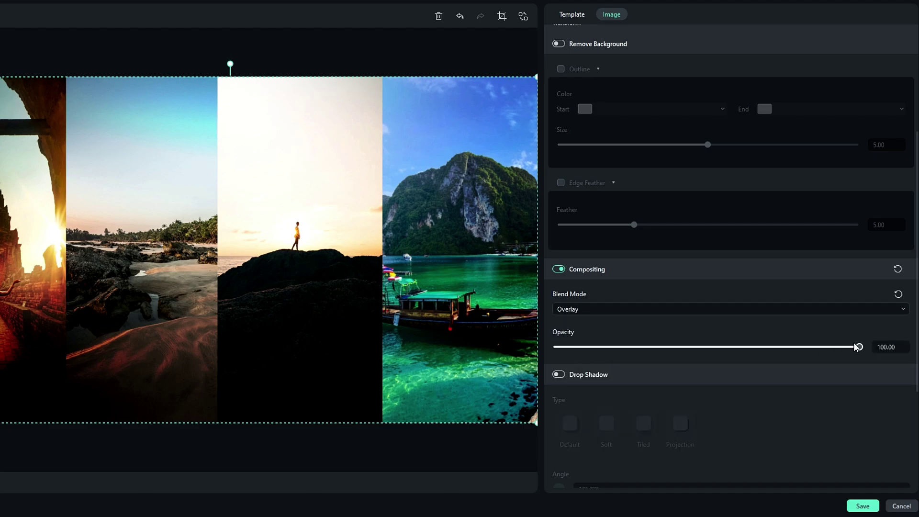
drag(856, 346, 753, 349)
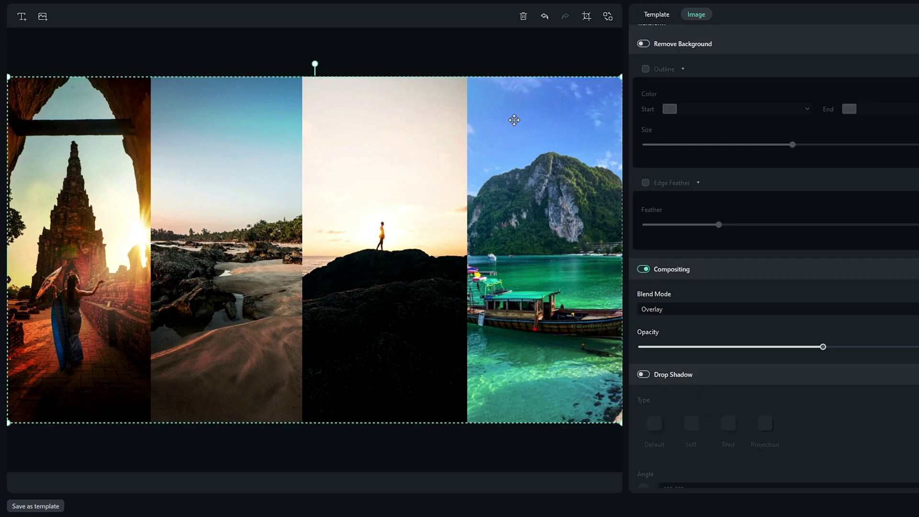
Step: Move the gradient layer down out of the way and send the collage's photo strips to the back
right_click(514, 120)
drag(511, 115, 508, 134)
click(488, 87)
ctrl+click(361, 87)
ctrl+click(230, 87)
ctrl+click(105, 87)
right_click(105, 87)
right_click(185, 136)
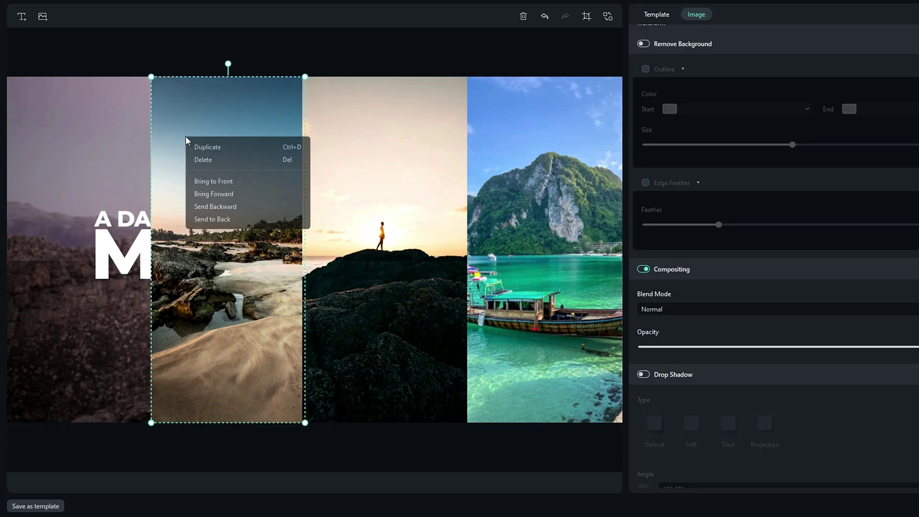
click(212, 218)
right_click(335, 152)
click(370, 230)
right_click(512, 139)
click(546, 221)
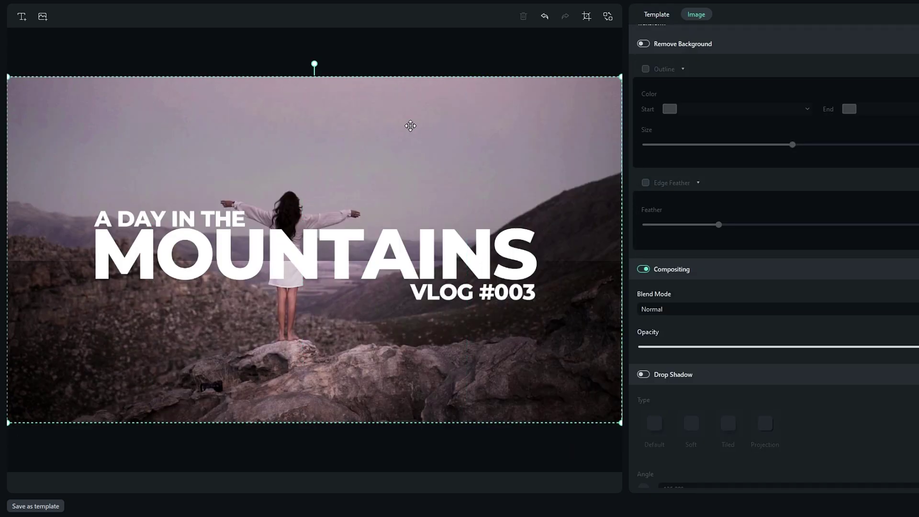
Step: Send the original mountain photo behind the four collage strips
drag(354, 115, 368, 115)
right_click(367, 114)
click(402, 195)
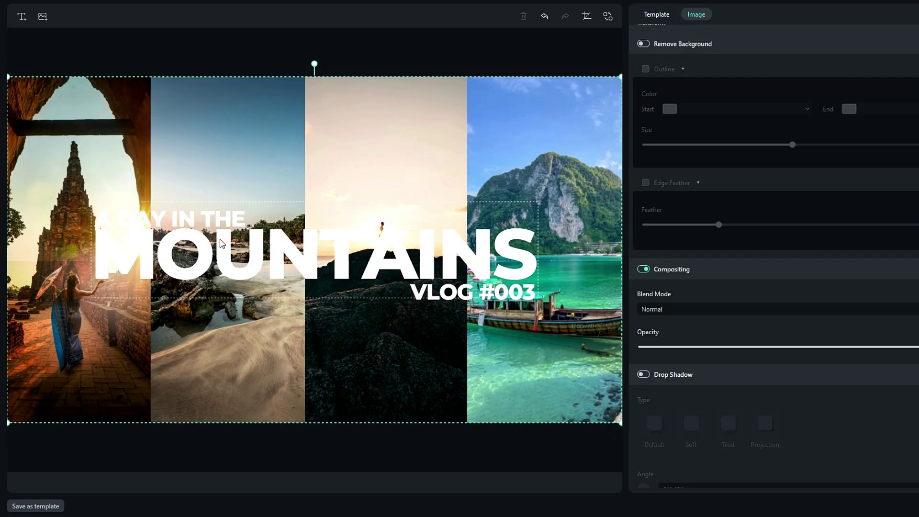
Step: Bring the A DAY IN THE, MOUNTAINS and VLOG #003 texts forward, moving the gradient lower to reach them
right_click(217, 214)
click(235, 260)
right_click(278, 251)
click(296, 296)
click(445, 297)
drag(564, 295, 562, 357)
right_click(497, 294)
click(499, 295)
right_click(501, 297)
click(519, 342)
Step: Move the gradient layer back up to cover the collage and adjust its layer order
drag(387, 381, 383, 174)
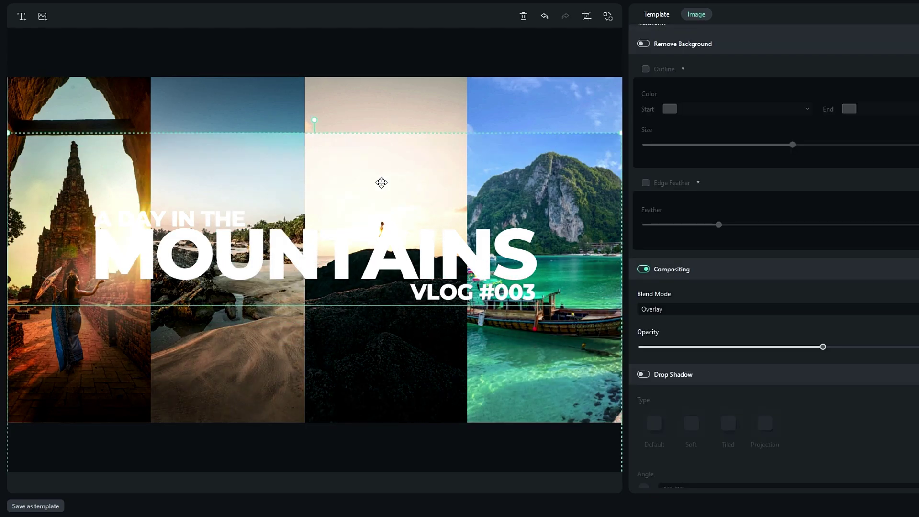
right_click(382, 173)
click(405, 215)
Step: Give the MOUNTAINS text a black shadow with 80% opacity, blur 20 and distance 0
click(383, 225)
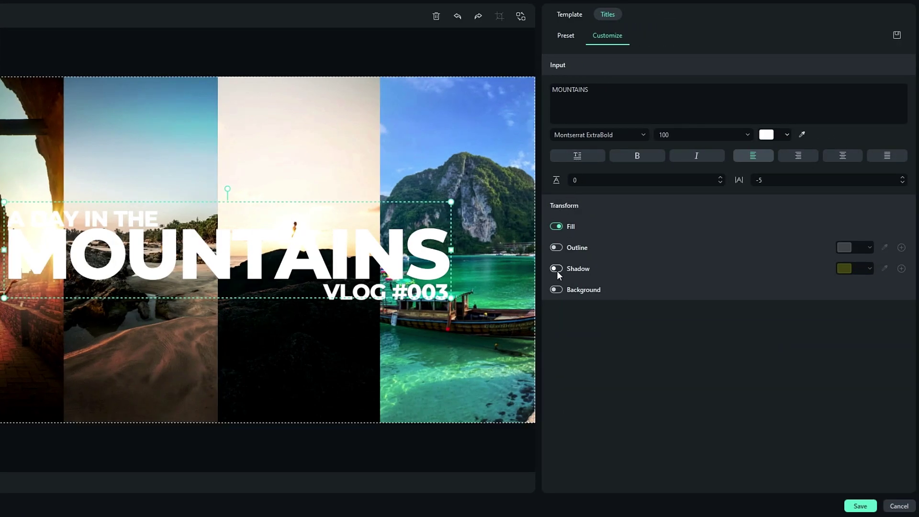
click(556, 269)
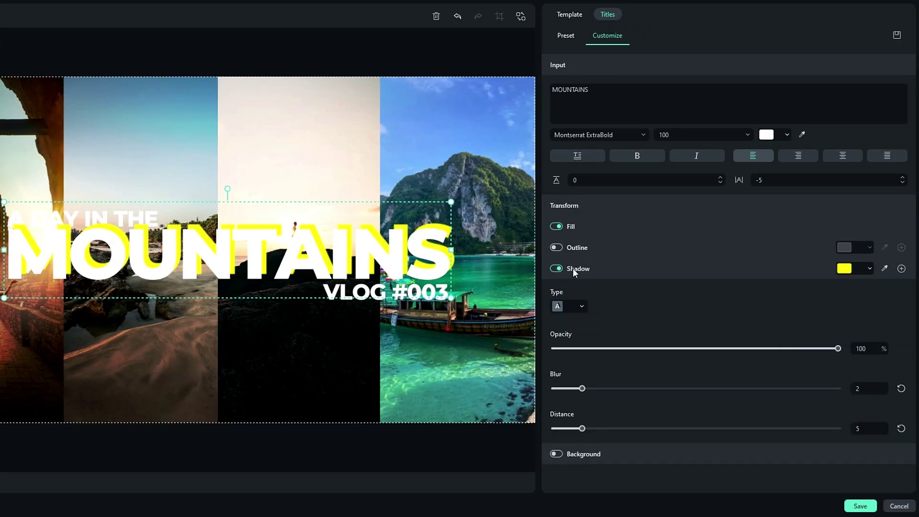
click(843, 271)
click(793, 339)
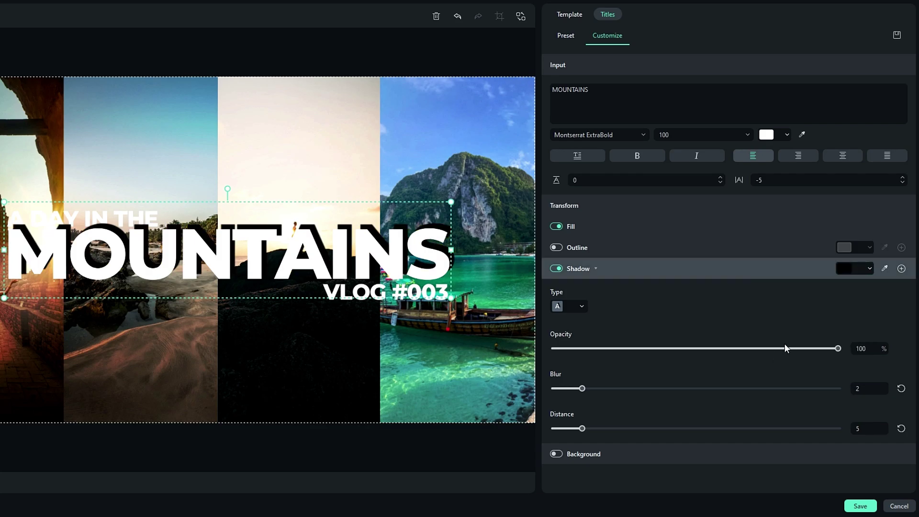
drag(582, 428, 549, 424)
drag(582, 388, 856, 389)
drag(838, 348, 782, 353)
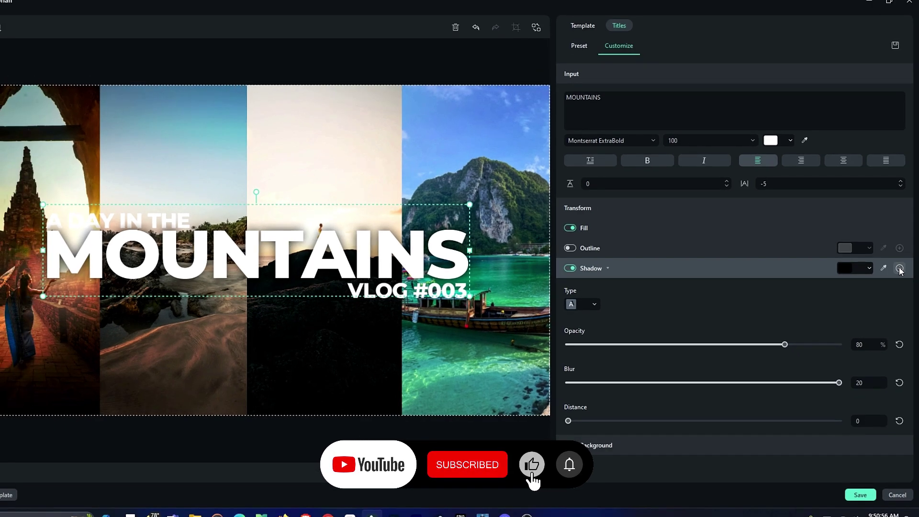
Step: Add a second shadow to the MOUNTAINS text in black with 30% opacity and distance 0
click(900, 269)
scroll(692, 305, down, 3)
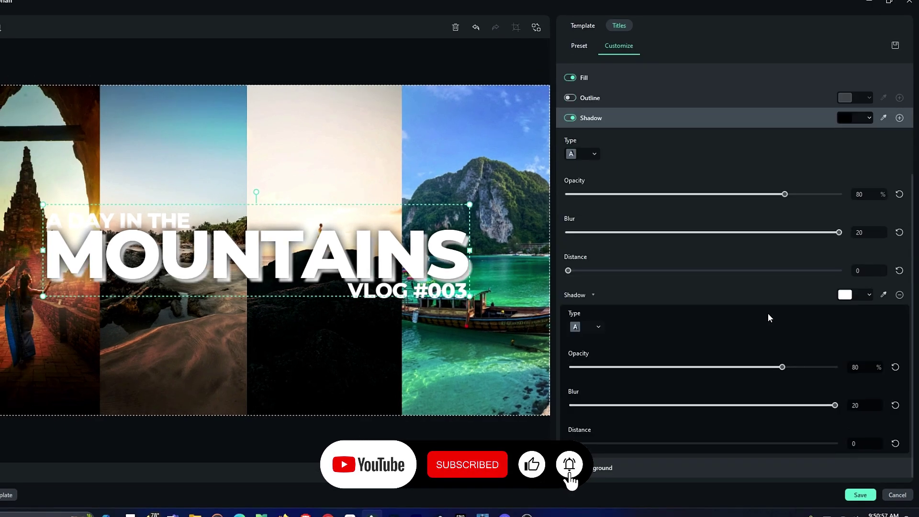
click(855, 295)
drag(594, 443, 572, 444)
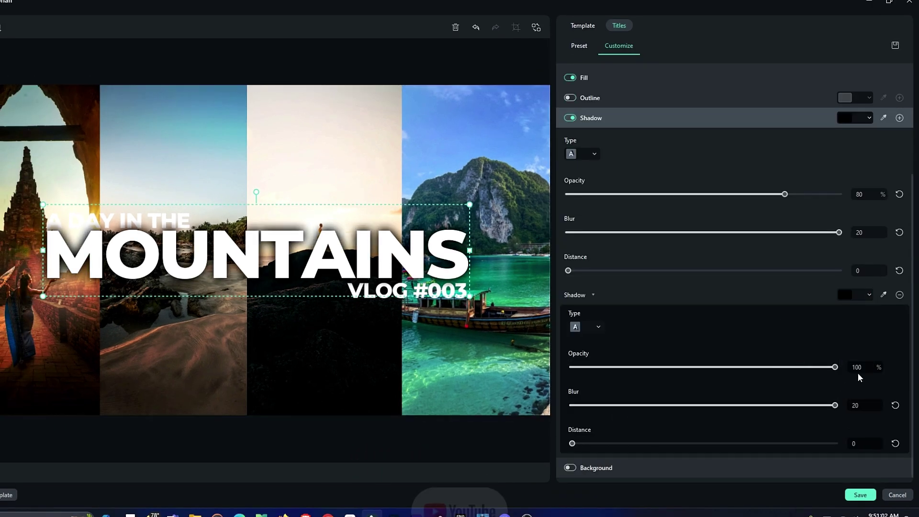
double_click(857, 368)
text(30)
Step: Give the VLOG #003 and A DAY IN THE texts a black shadow with blur 20 and distance 0
click(438, 298)
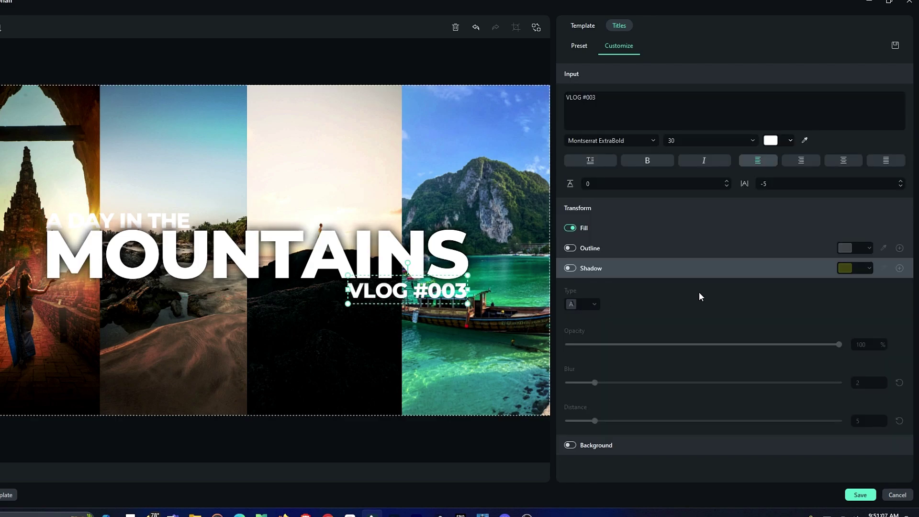
click(576, 268)
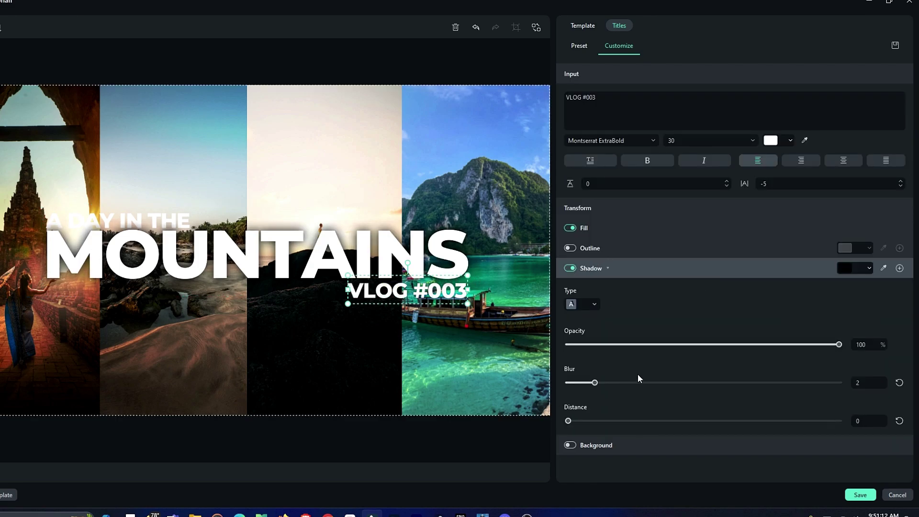
drag(691, 381, 843, 382)
click(866, 344)
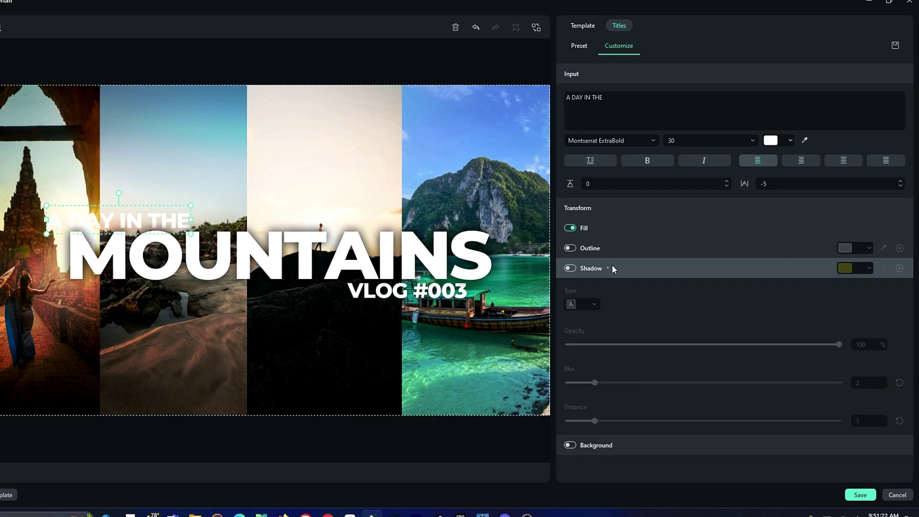
click(868, 268)
click(889, 386)
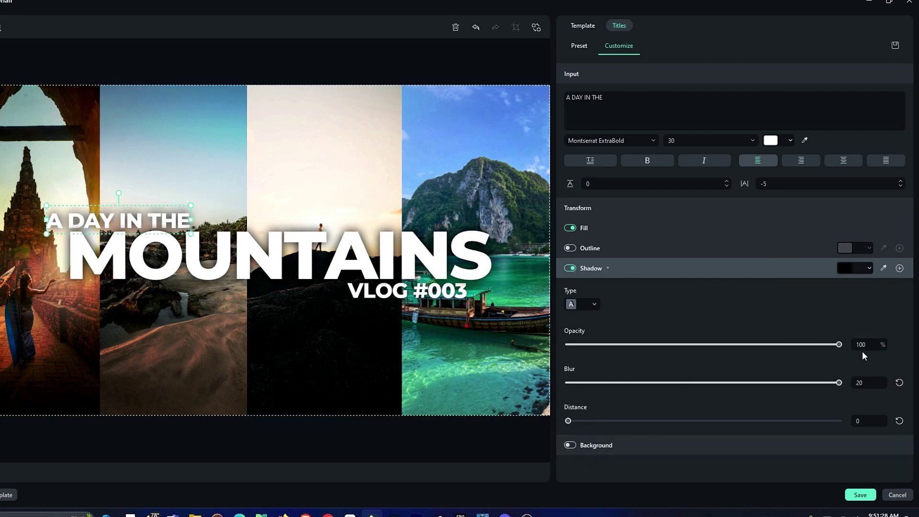
Step: Replace the MOUNTAINS text with THAILAND and adjust its horizontal placement
double_click(201, 257)
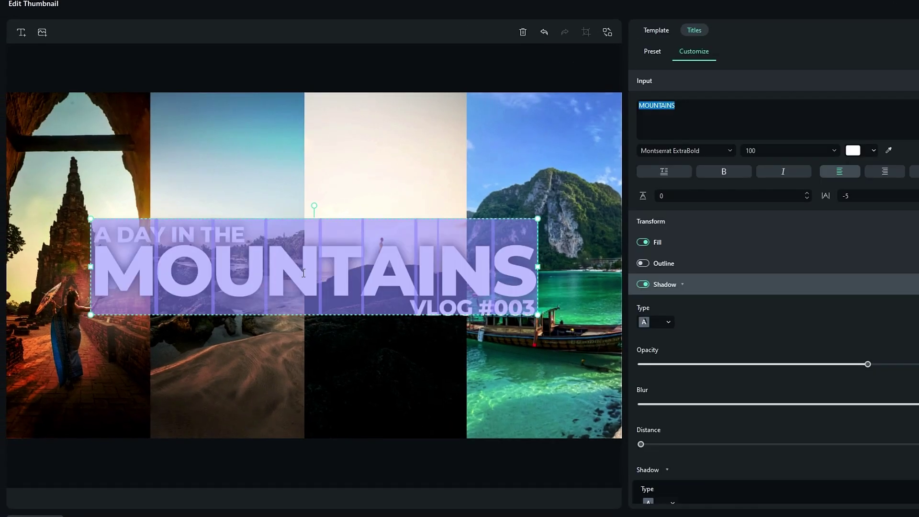
text(THAILAND)
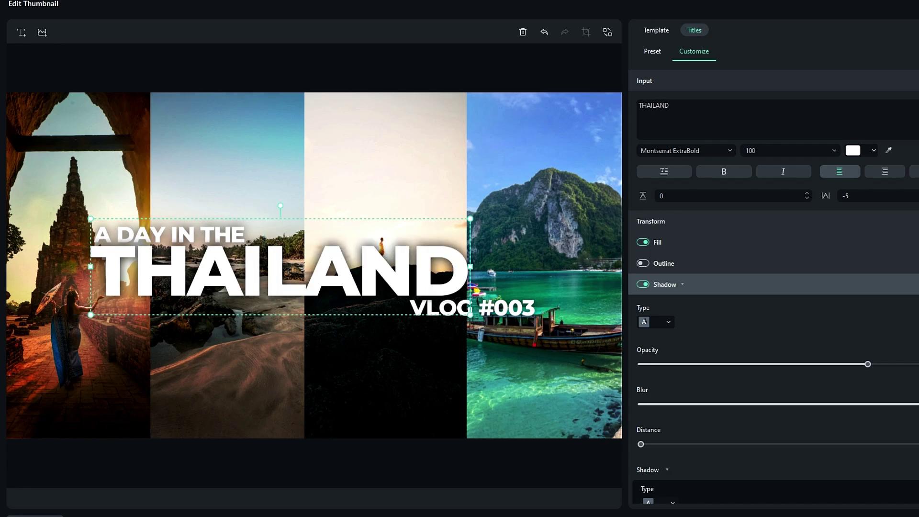
drag(304, 273, 260, 272)
drag(335, 272, 360, 273)
Step: Enlarge the THAILAND title to font size 114 and reposition it across the collage
click(508, 344)
mouse_move(516, 305)
mouse_down()
mouse_move(477, 307)
mouse_move(517, 305)
mouse_up()
click(482, 270)
drag(497, 218, 550, 205)
drag(496, 243, 470, 249)
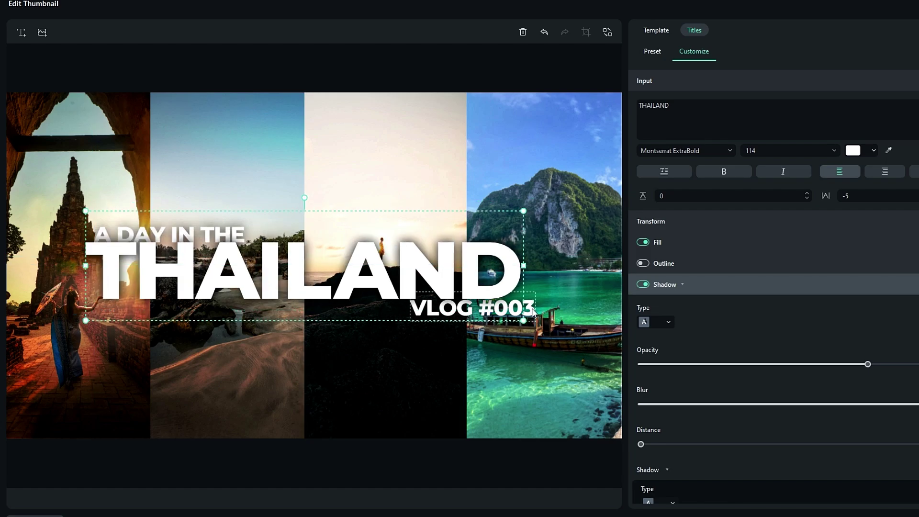
Step: Reposition the VLOG #003 line below the THAILAND title and the A DAY IN THE line above it
drag(528, 309, 510, 314)
double_click(511, 314)
click(511, 314)
click(510, 324)
click(104, 230)
click(125, 330)
drag(139, 283, 166, 320)
drag(177, 234, 174, 218)
Step: Shorten the line above the title to A DAY IN
double_click(211, 218)
key(BackSpace)
key(BackSpace)
key(BackSpace)
key(BackSpace)
key(BackSpace)
Step: Adjust the THAILAND title's position and nudge the A DAY IN line to sit just above it
drag(213, 296, 193, 251)
click(192, 218)
key(Up)
key(Up)
key(Up)
key(Up)
Step: Move the vlog number line under the title's right end and change it to VLOG #039
right_click(463, 314)
drag(462, 312, 490, 301)
text(39)
Step: Select all three text lines together, enlarge them as a group and center them on the thumbnail
drag(72, 191, 550, 330)
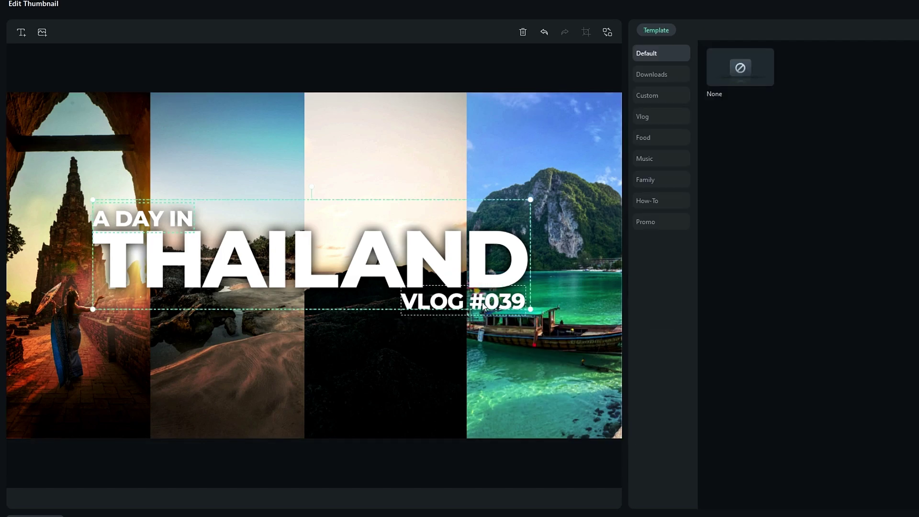
drag(415, 258, 419, 266)
drag(533, 207, 602, 190)
drag(528, 227, 492, 236)
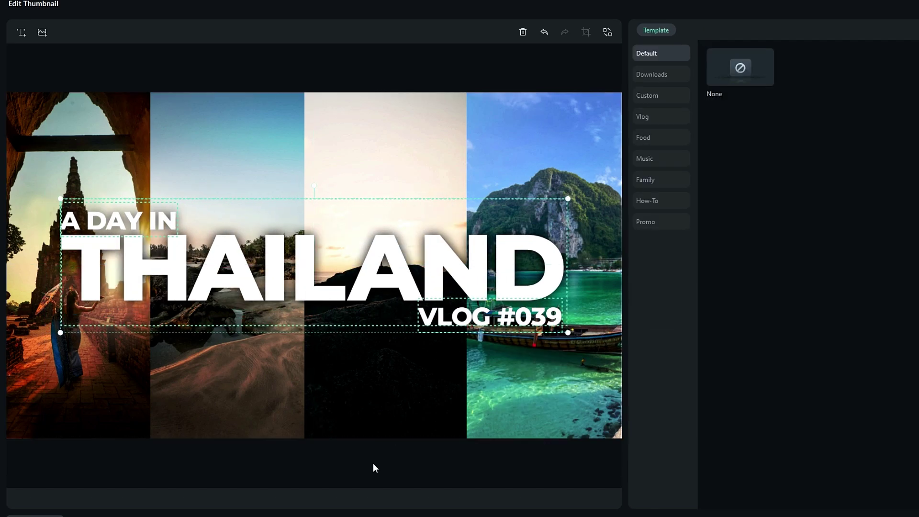
click(441, 337)
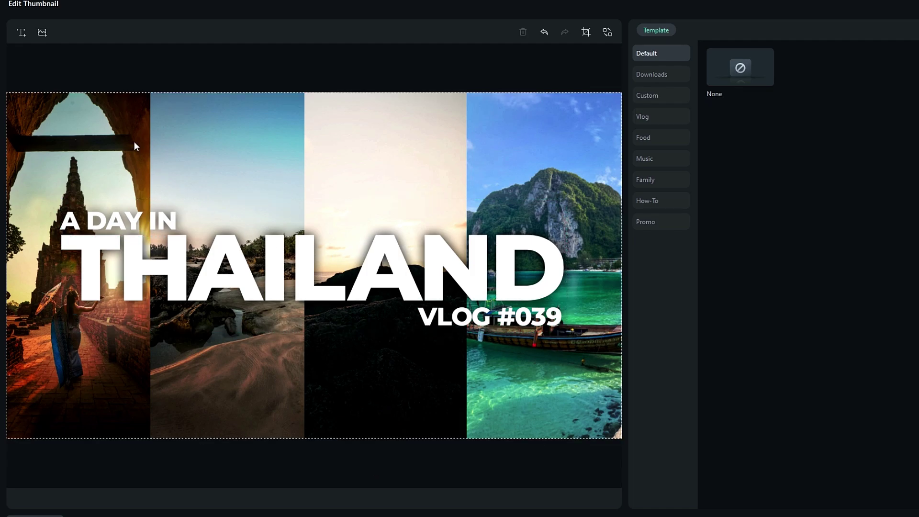
Step: Insert the photo of the smiling woman making a peace sign and remove its background
click(42, 32)
scroll(455, 191, up, 5)
click(458, 187)
click(563, 164)
double_click(562, 164)
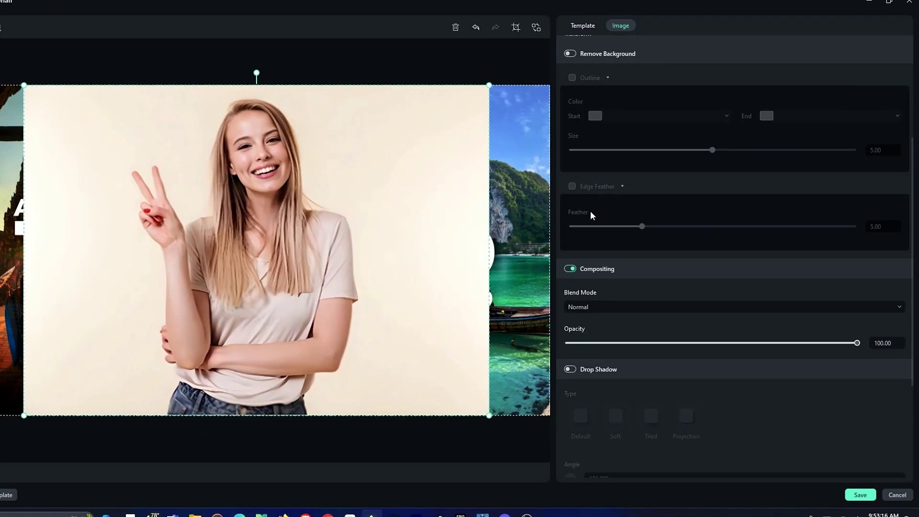
scroll(601, 209, up, 2)
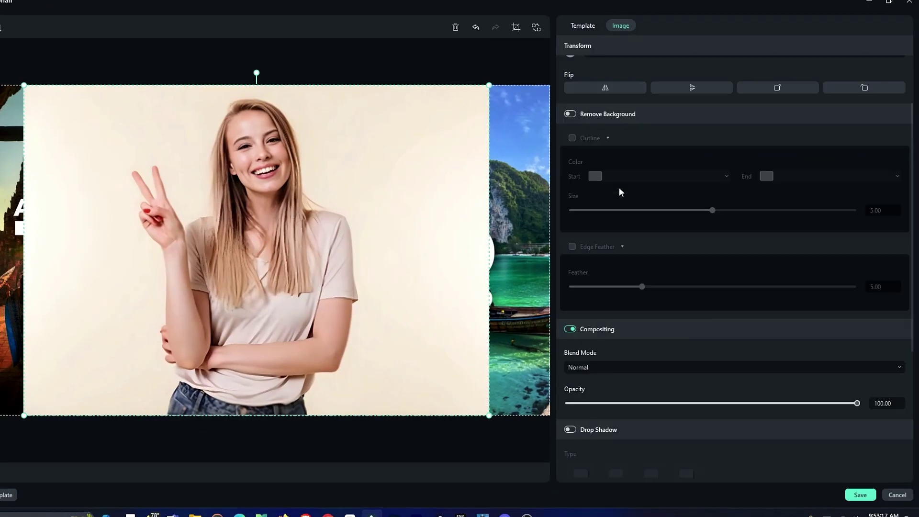
click(570, 114)
Step: Scale the woman cutout to 90% and move it down to the thumbnail's bottom edge
scroll(897, 93, up, 4)
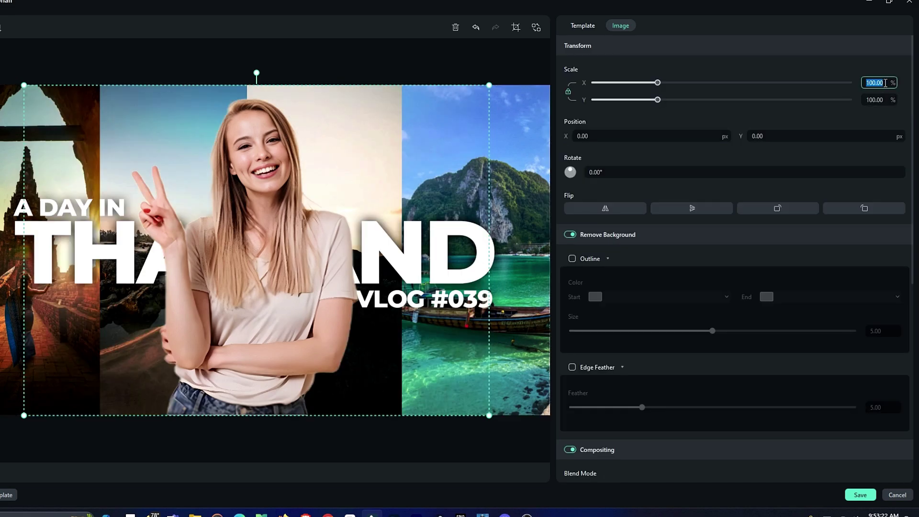
key(Return)
drag(282, 216, 251, 249)
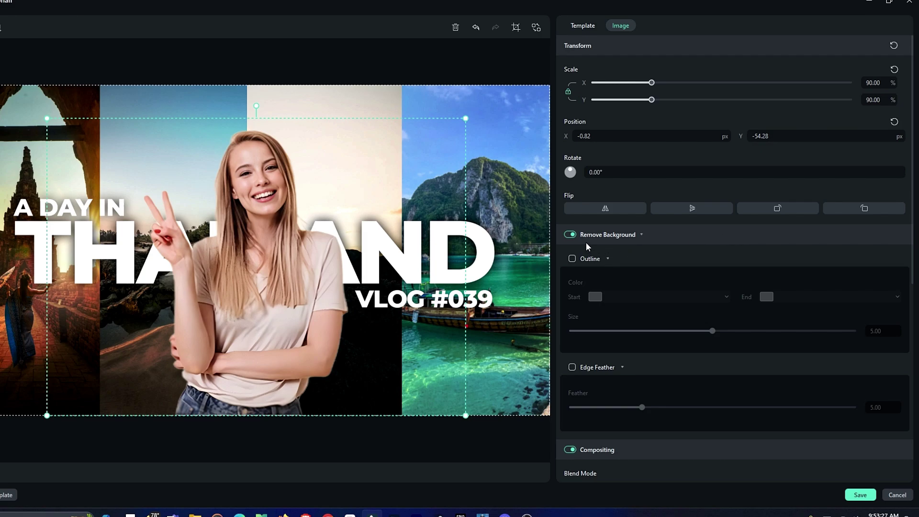
Step: Add an outline around the woman cutout and set its start color to light pink, keeping the end color white
click(572, 258)
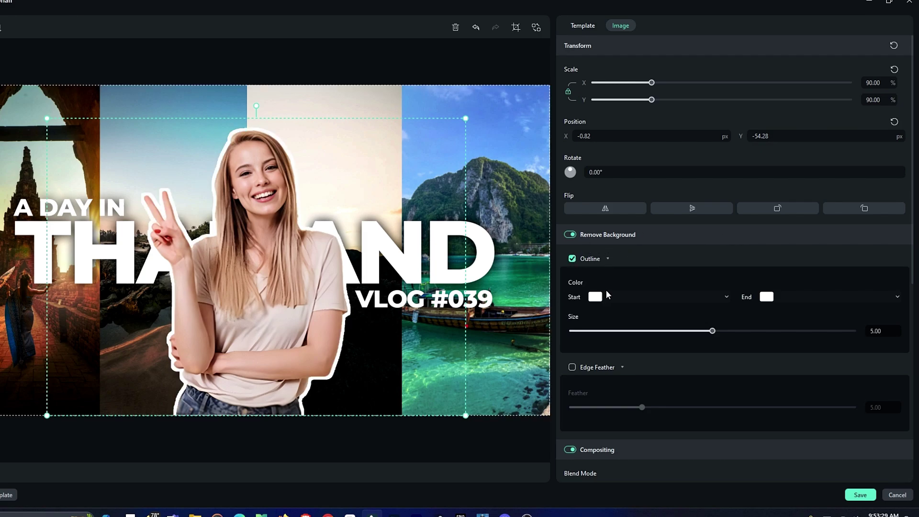
click(654, 298)
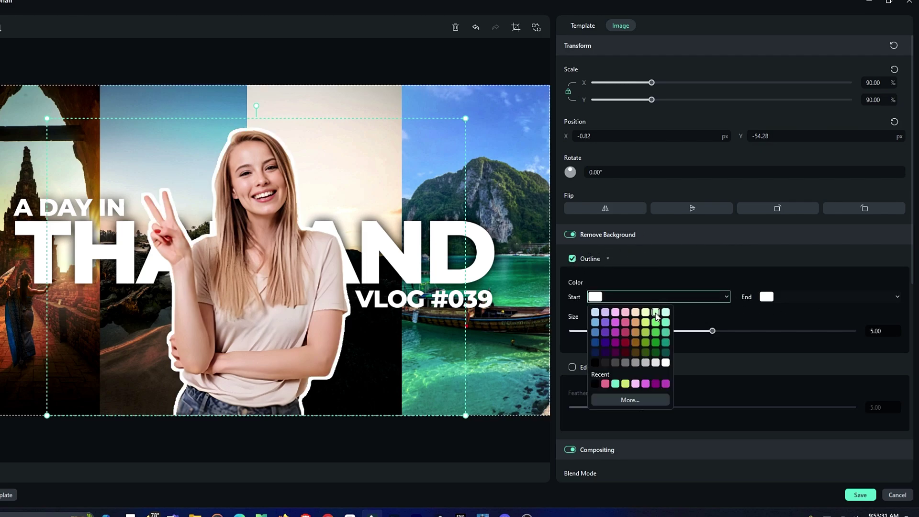
click(615, 314)
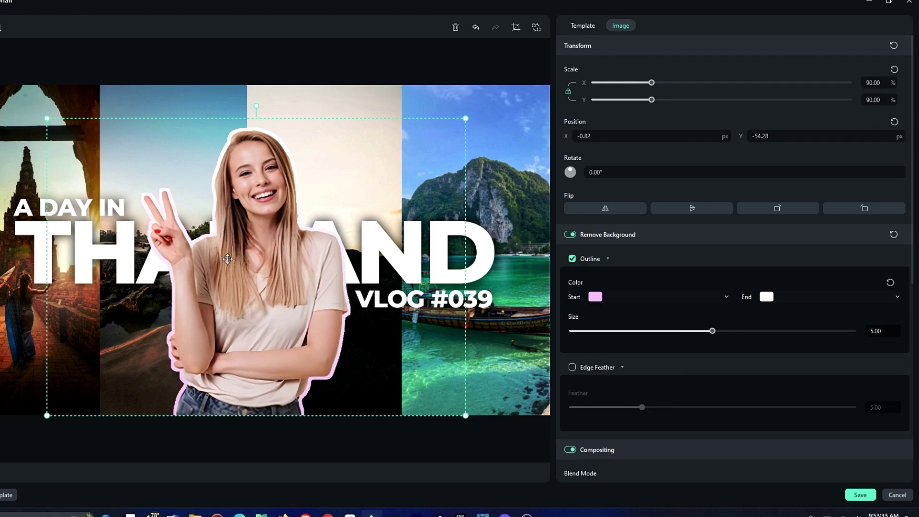
Step: Give the woman cutout a drop shadow with 4% distance, 11% blur and 40% opacity, and save the thumbnail
scroll(626, 348, down, 5)
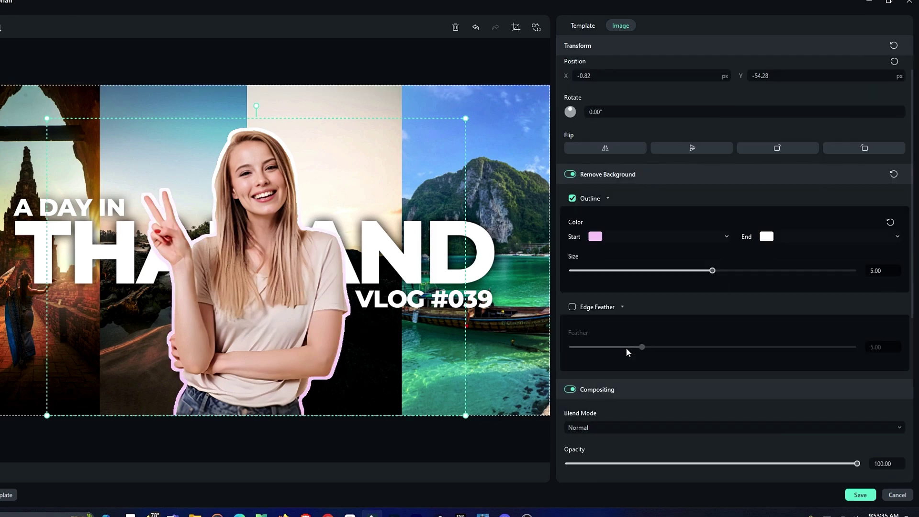
scroll(576, 278, down, 1)
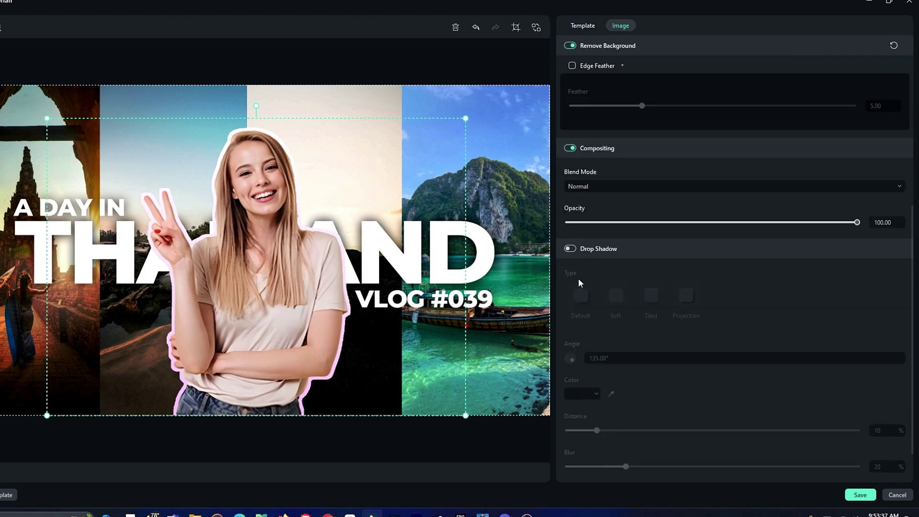
click(570, 248)
scroll(655, 272, down, 1)
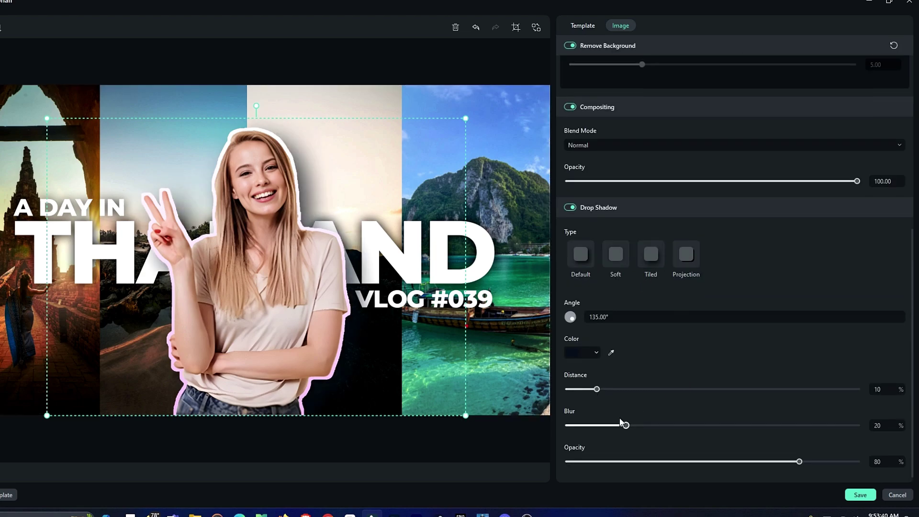
drag(718, 461, 771, 461)
drag(625, 425, 600, 426)
drag(597, 390, 579, 389)
drag(770, 461, 685, 461)
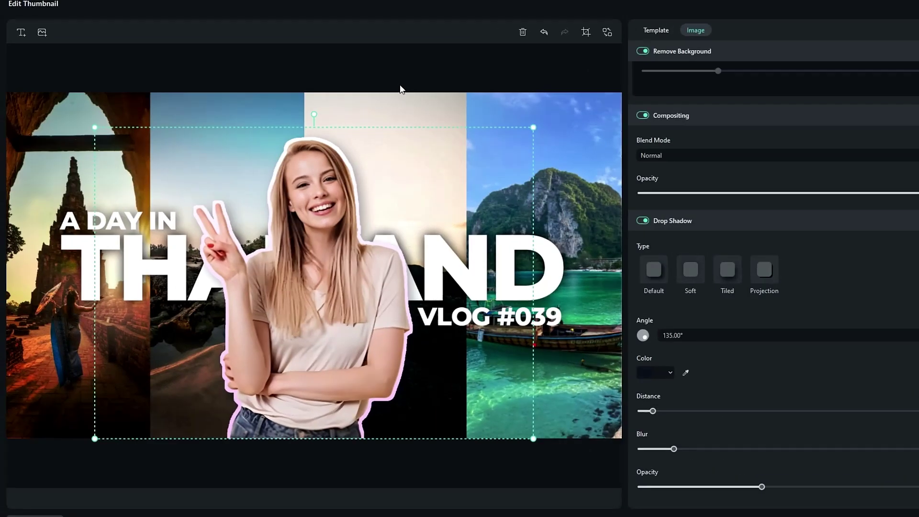
click(339, 78)
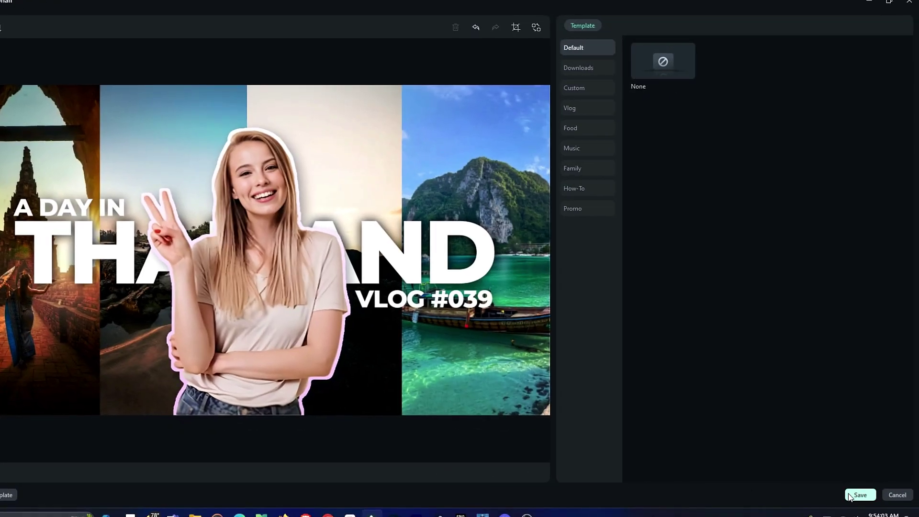
click(850, 495)
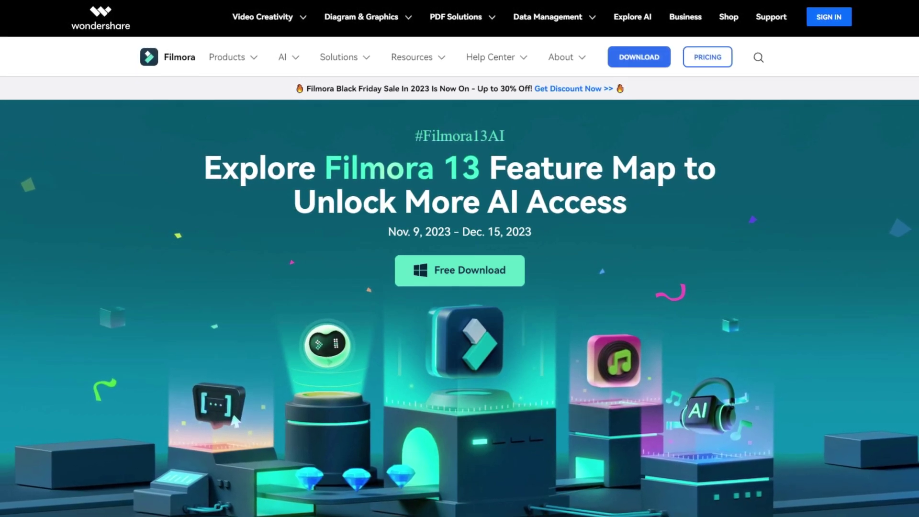
Step: On the Filmora 13 Feature Map web page, open the AI Music Generator trial video upload form, view its feature options and close it
scroll(460, 287, down, 5)
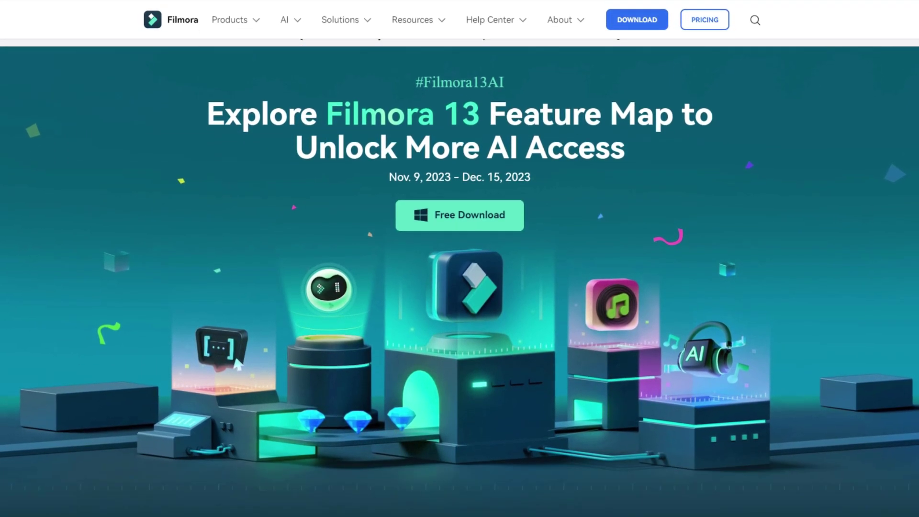
scroll(460, 287, down, 6)
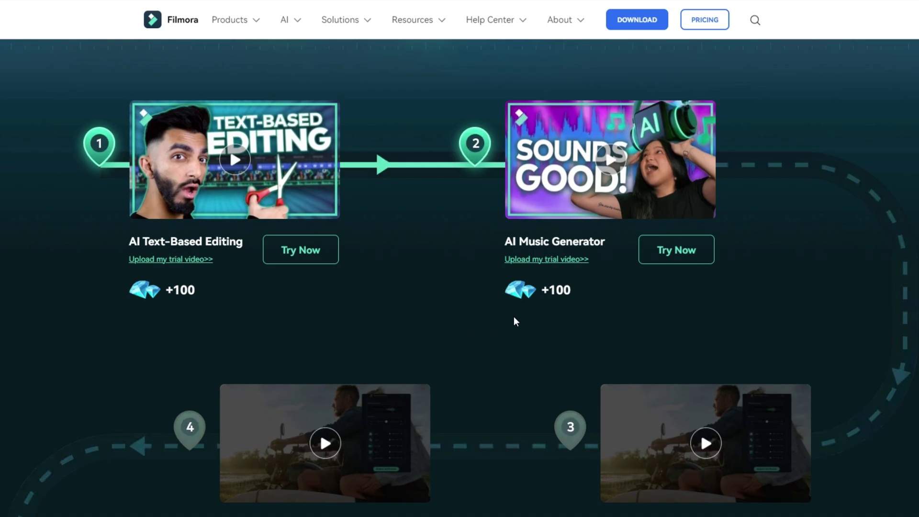
click(534, 262)
click(694, 241)
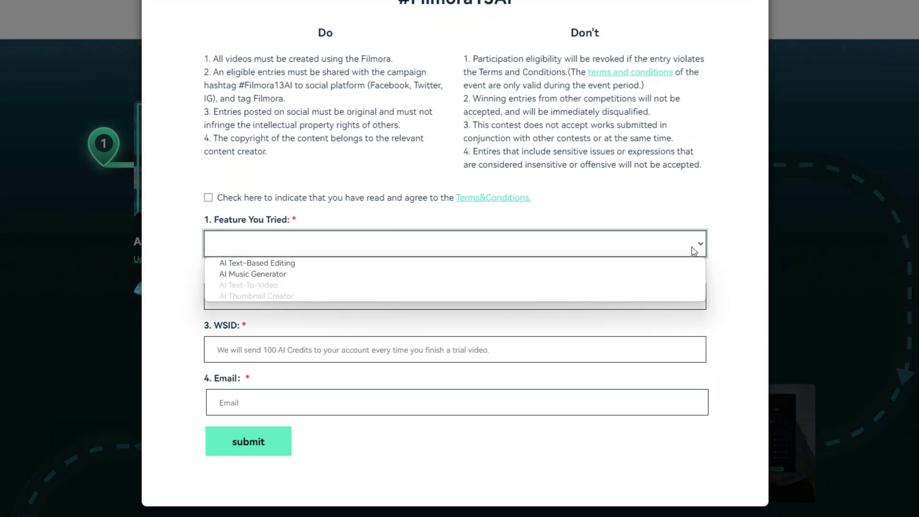
click(663, 251)
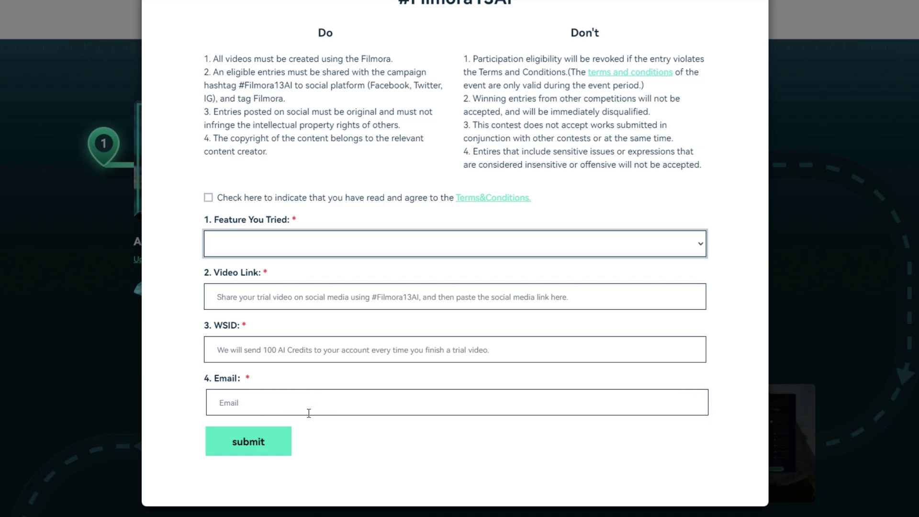
scroll(372, 404, up, 1)
click(747, 31)
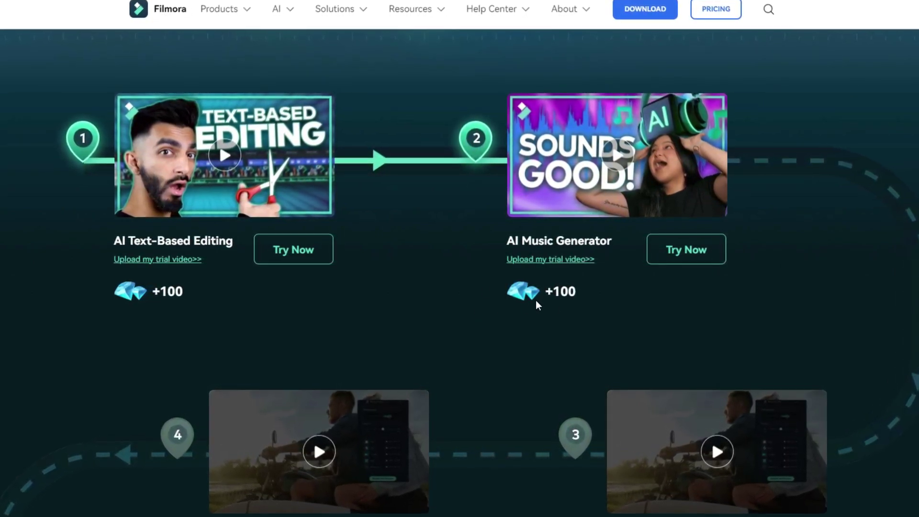
Step: Look through the remaining feature map stages down to the mystery prize and open the prize vote link
scroll(364, 196, down, 7)
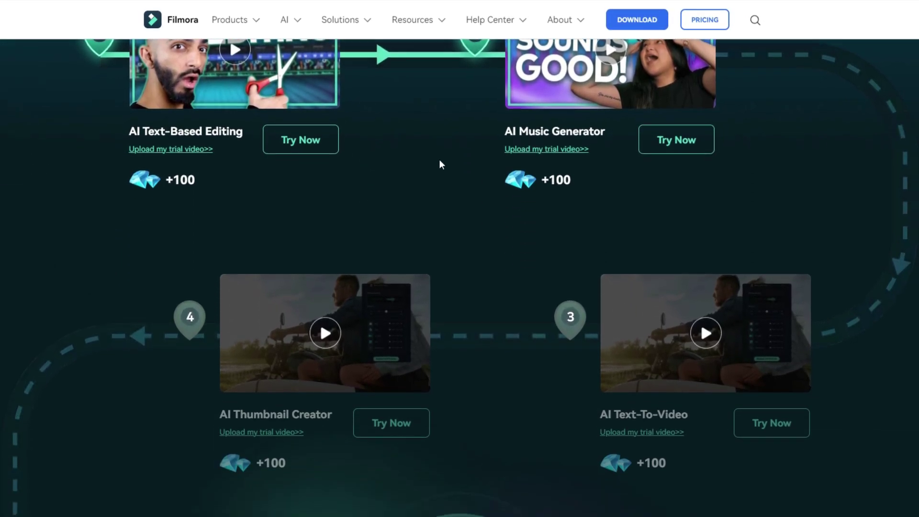
scroll(439, 349, down, 2)
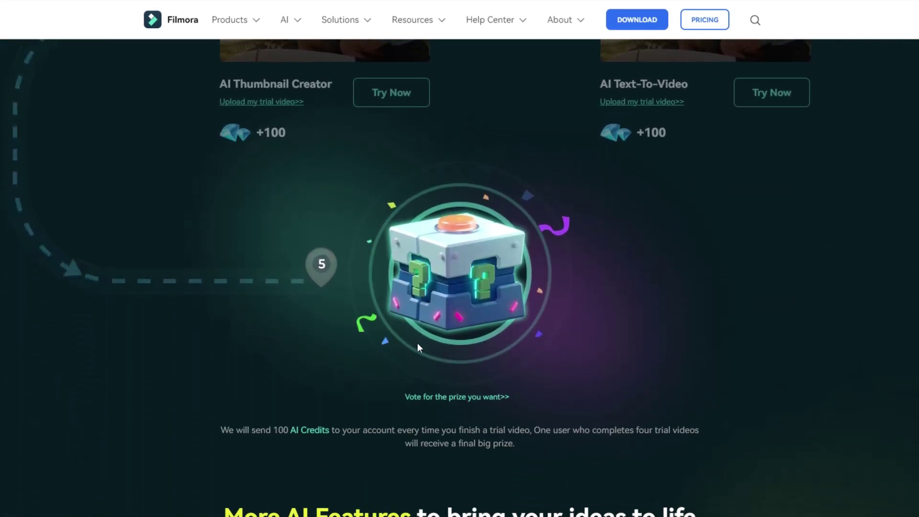
click(466, 398)
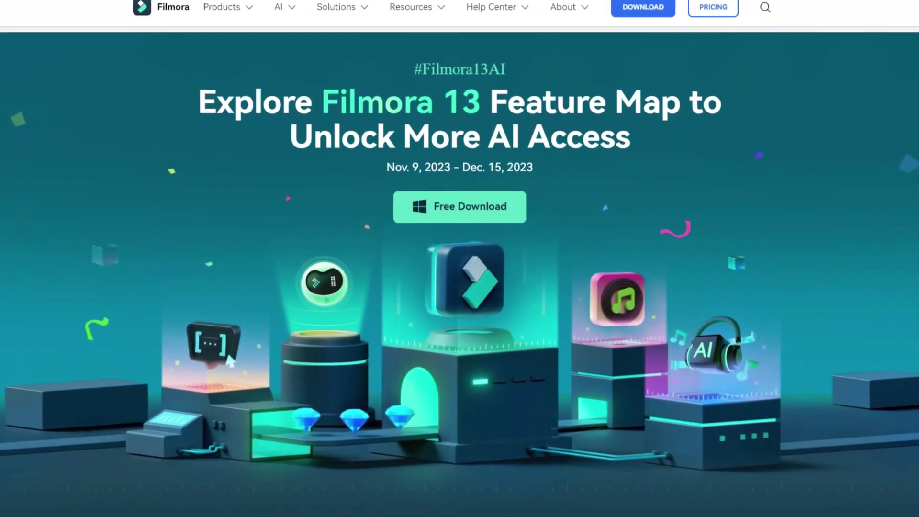
Step: Review the #Filmora13AI campaign page from its heading down to the AI feature trial stages
scroll(459, 278, down, 1)
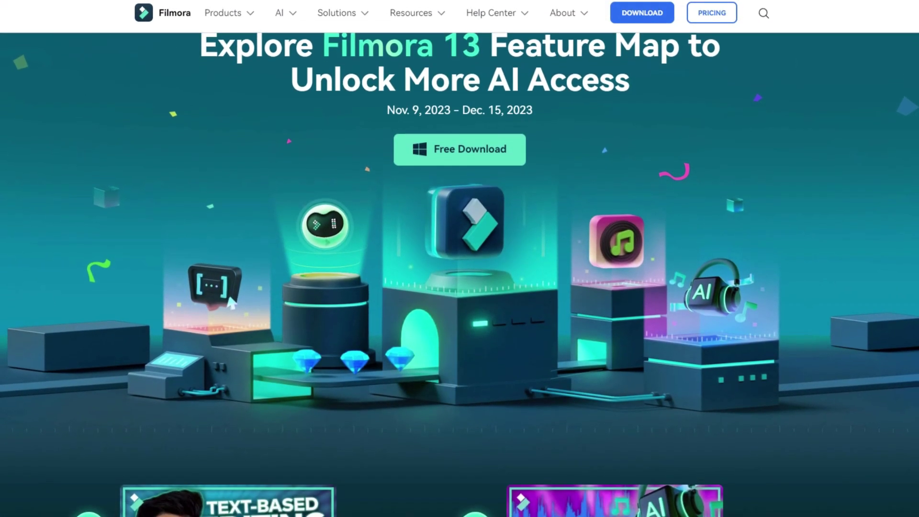
scroll(460, 259, down, 3)
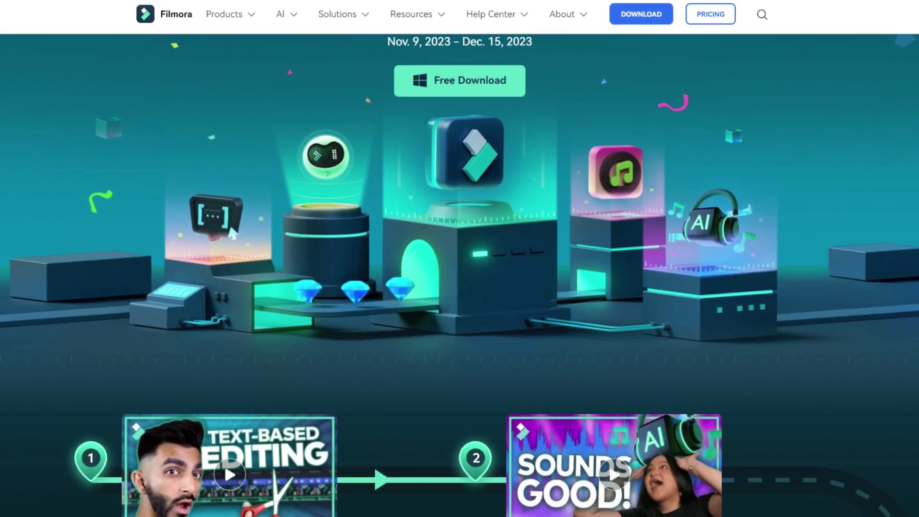
scroll(460, 259, down, 2)
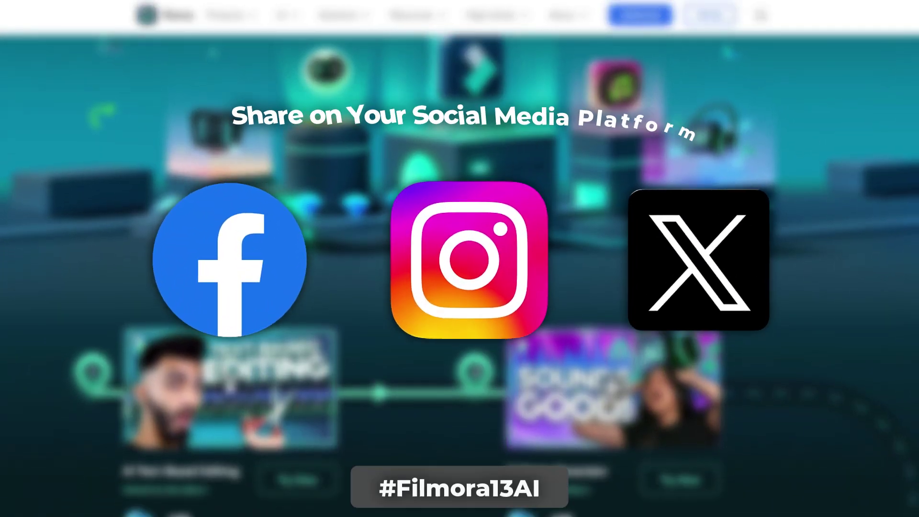
scroll(459, 258, down, 2)
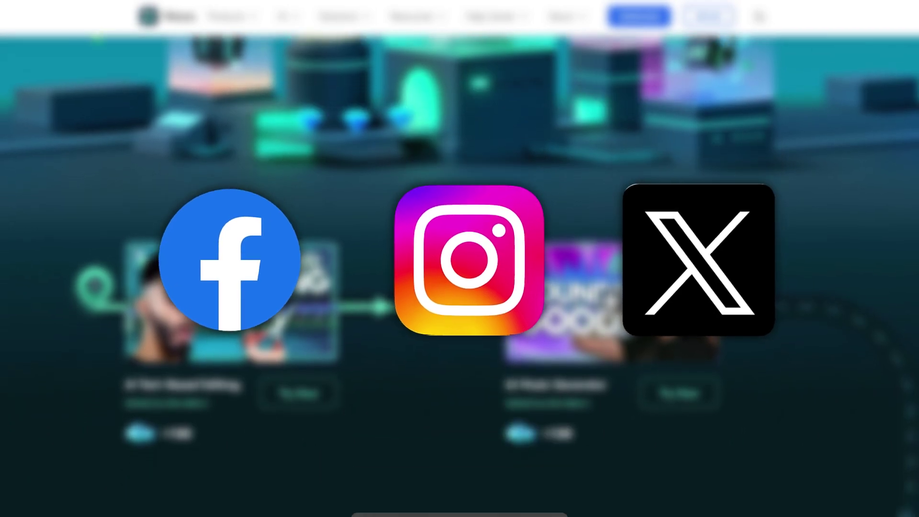
scroll(460, 259, down, 7)
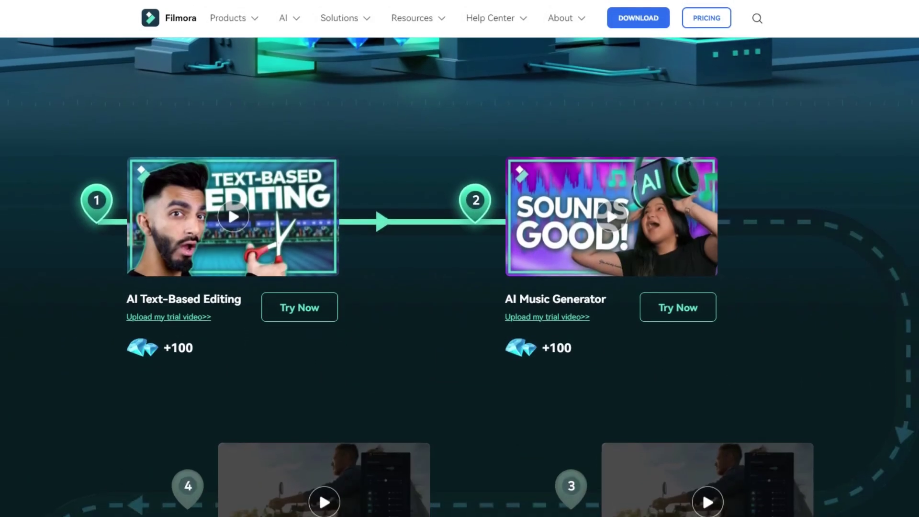
scroll(460, 259, down, 4)
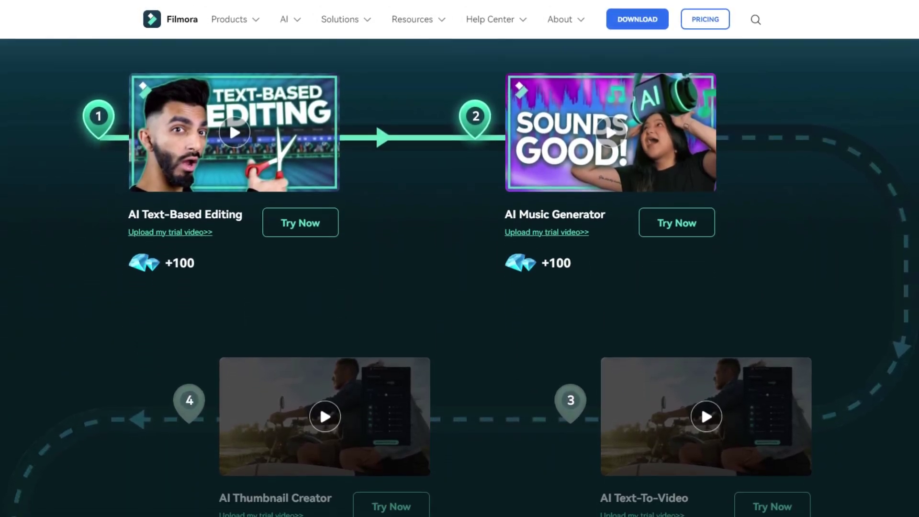